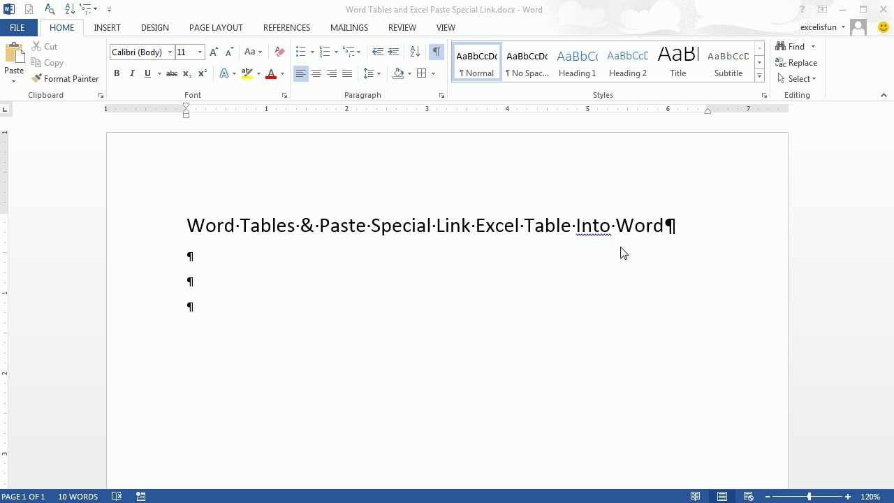
Insert an empty 5-column by 4-row table just below the title
left_click(250, 269)
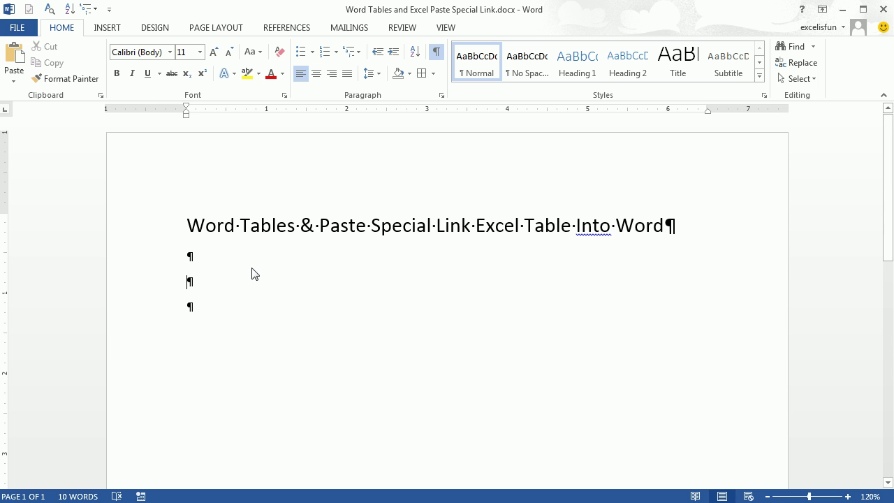
left_click(108, 28)
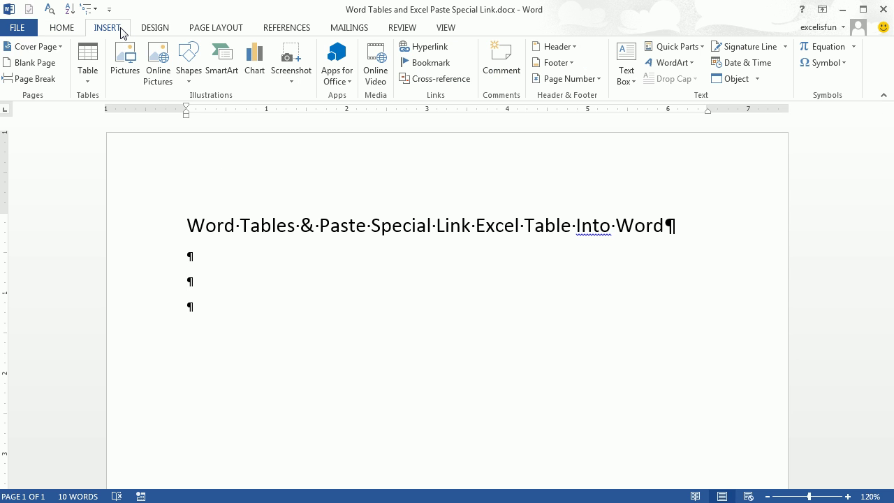
left_click(88, 81)
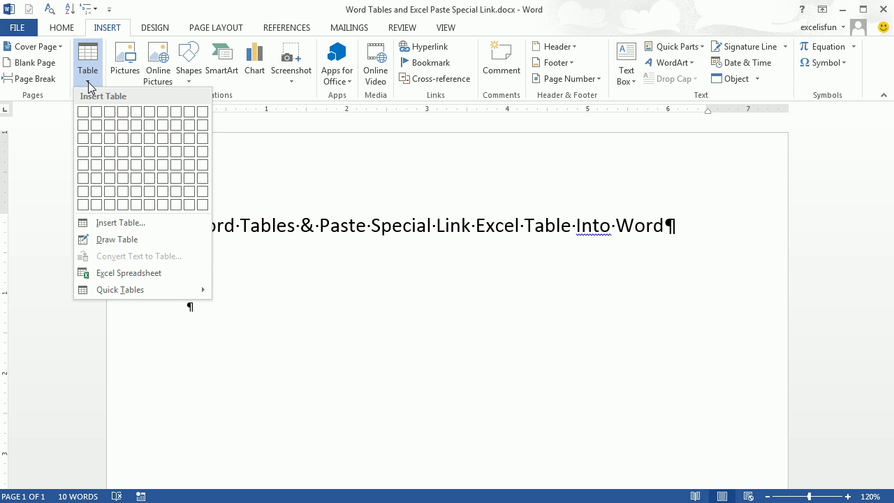
left_click(135, 152)
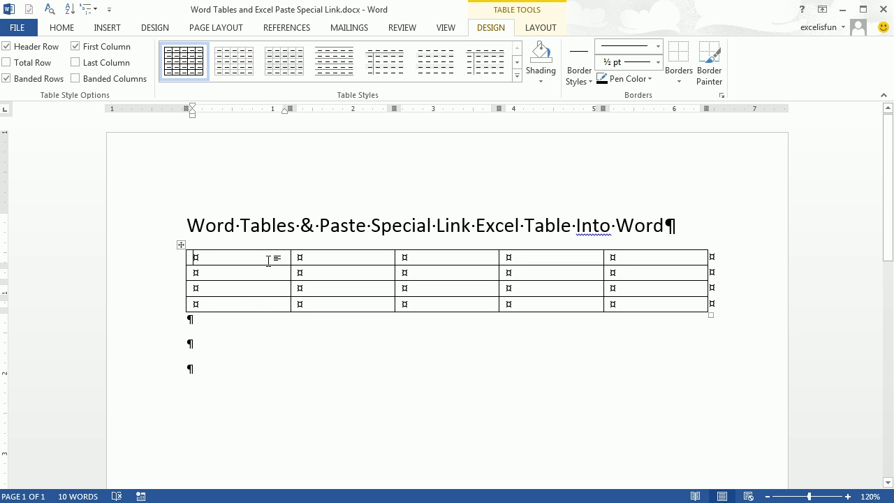
Move among the table cells, then put a tab character in the first cell with Ctrl+Tab
key("Tab")
key("Tab")
key("Tab")
key("shift+Tab")
key("shift+Tab")
key("shift+Tab")
key("Down")
key("Up")
key("Up")
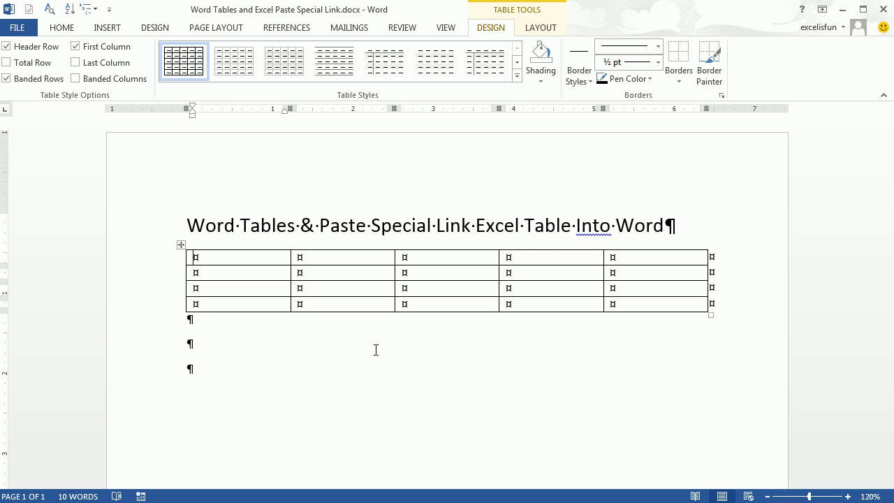
key("Tab")
key("Tab")
key("shift+Tab")
key("shift+Tab")
key("ctrl+Tab")
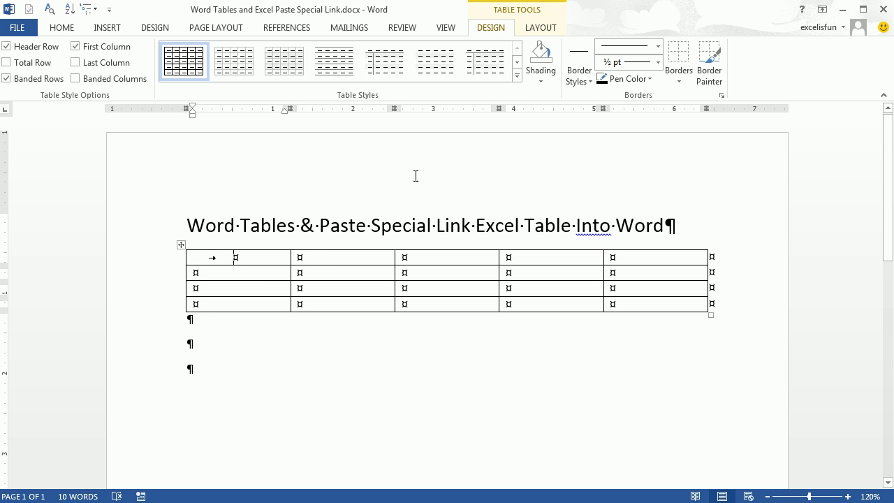
Toggle formatting marks off and back on, then apply No Border to the whole table
left_click(69, 29)
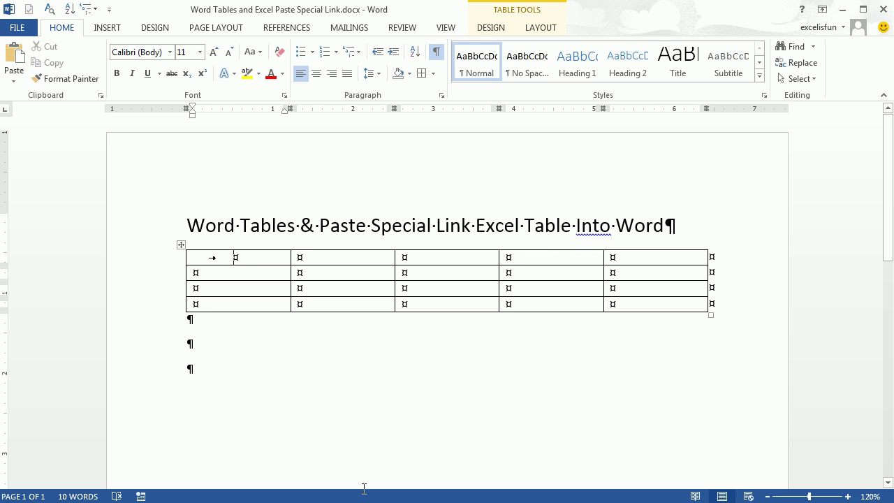
key("ctrl+shift+8")
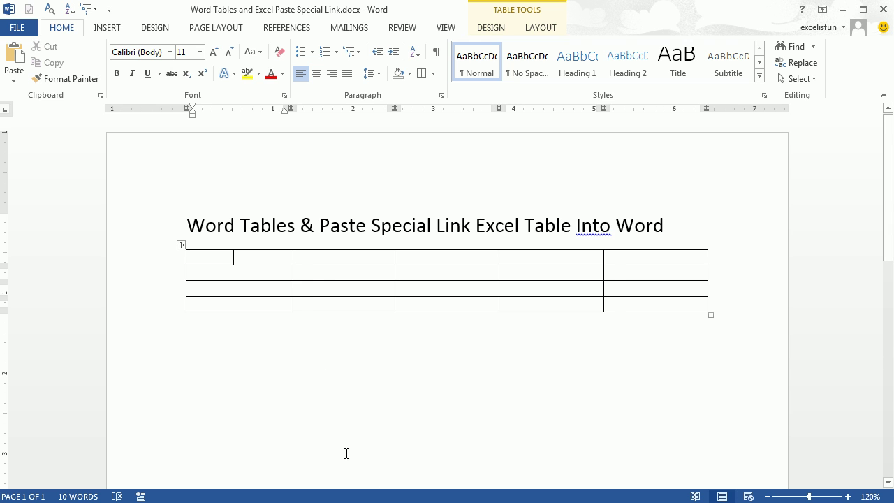
key("ctrl+shift+8")
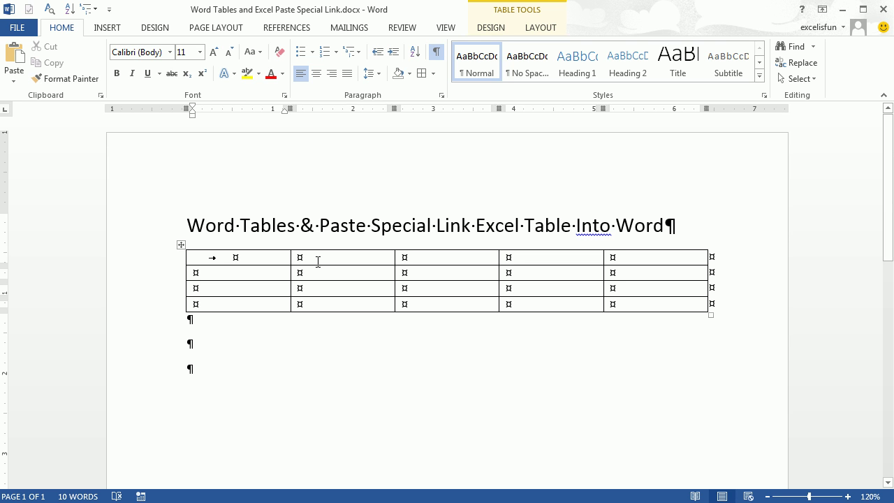
left_click(180, 245)
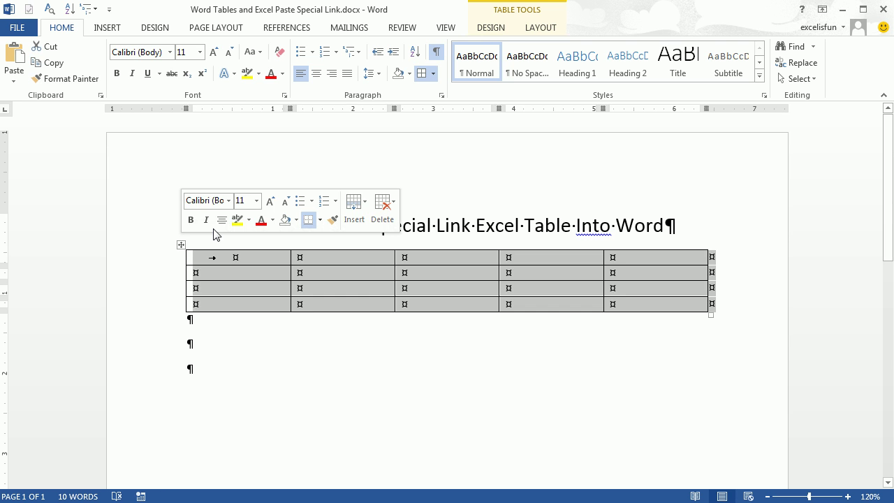
left_click(432, 73)
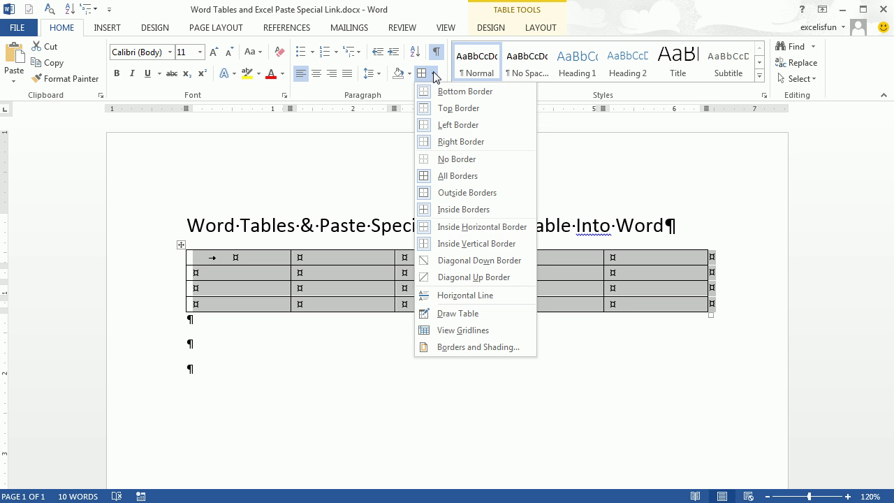
left_click(430, 160)
left_click(408, 346)
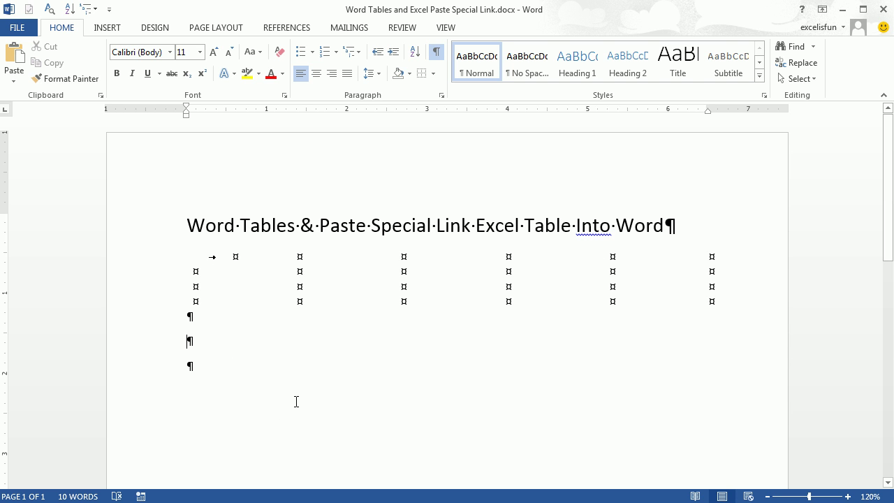
Restore the table borders, delete the tab from the first cell, and try selecting rows
key("ctrl+z")
left_click(263, 261)
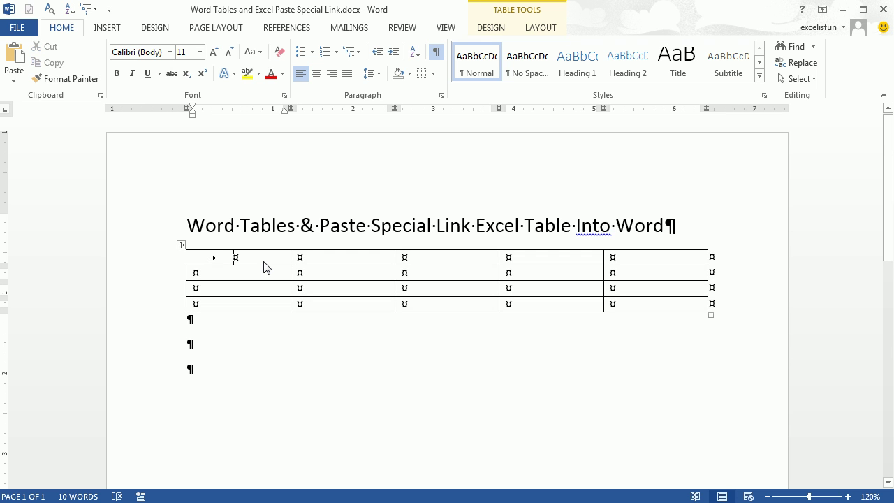
key("BackSpace")
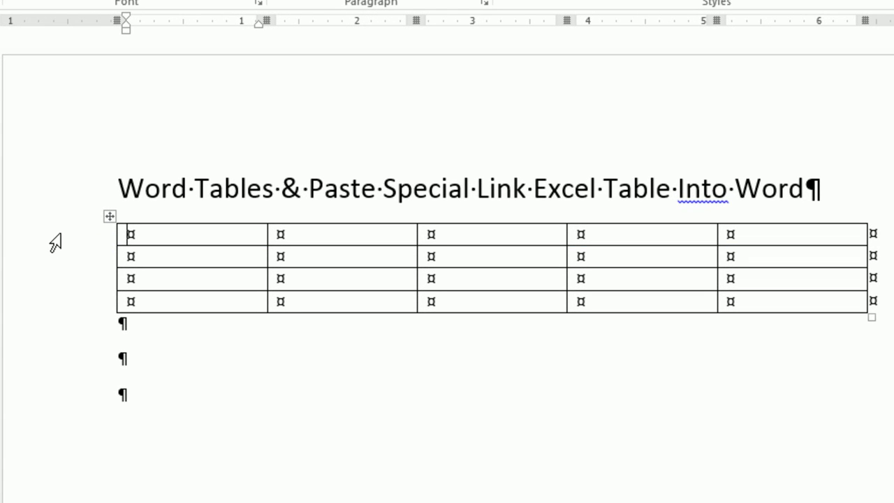
left_click(52, 241)
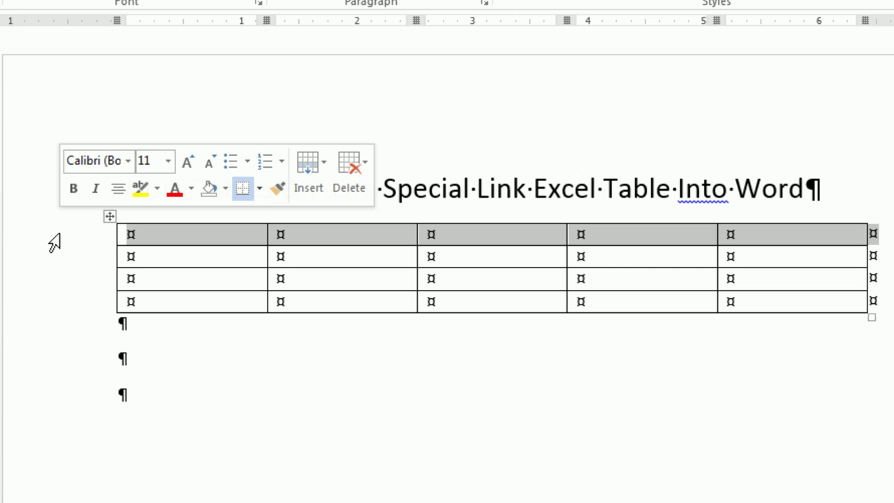
left_click(45, 279)
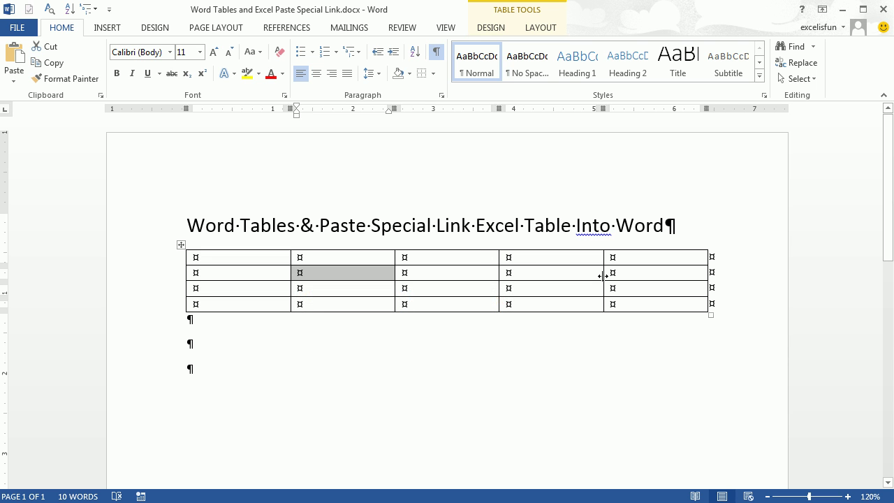
Try narrowing the fourth column and shrinking the table width, undoing both changes
left_click_drag(603, 275, 562, 278)
key("ctrl+z")
left_click_drag(709, 318, 528, 295)
key("ctrl+z")
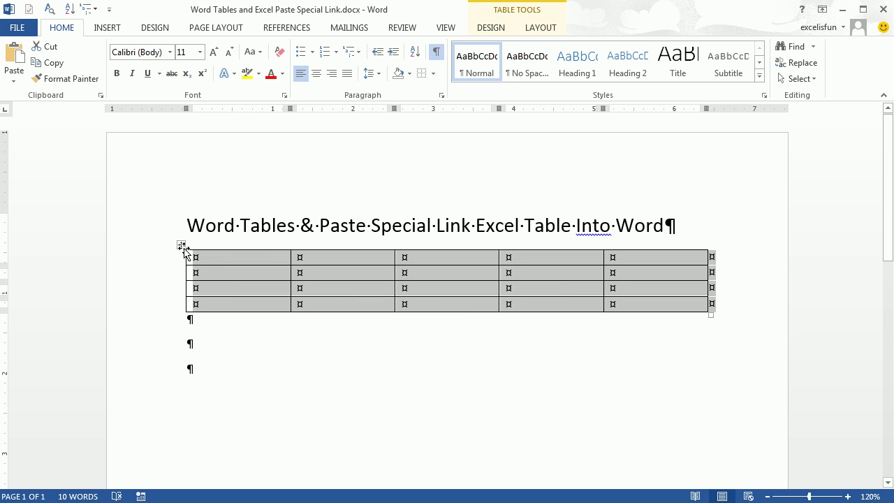
Merge the first two columns of the table into one cell spanning all rows
left_click(220, 260)
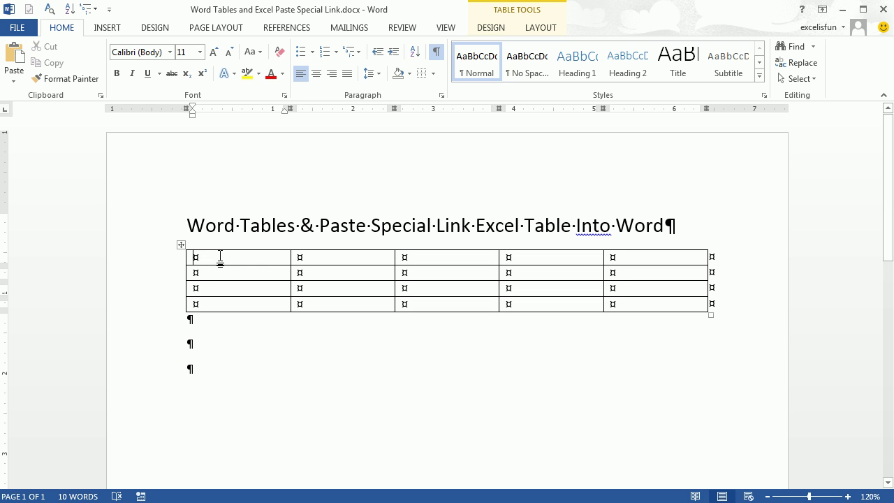
left_click_drag(240, 262, 303, 261)
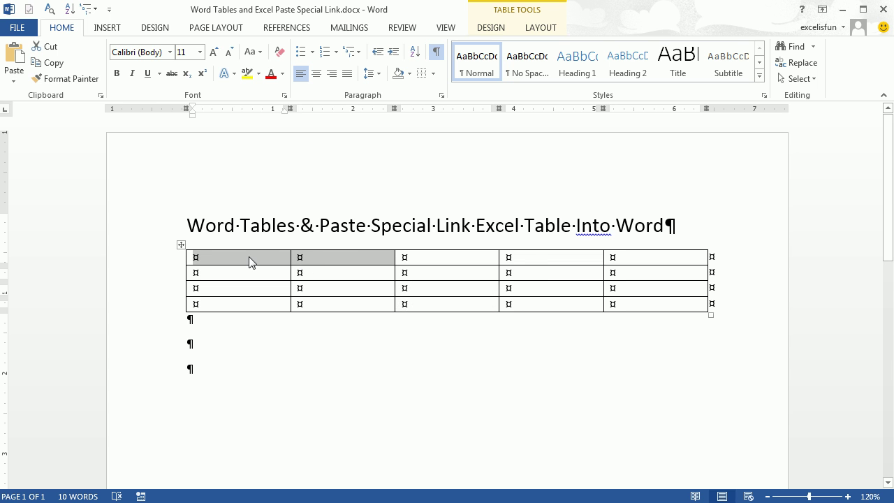
left_click(231, 260)
left_click_drag(231, 259, 340, 305)
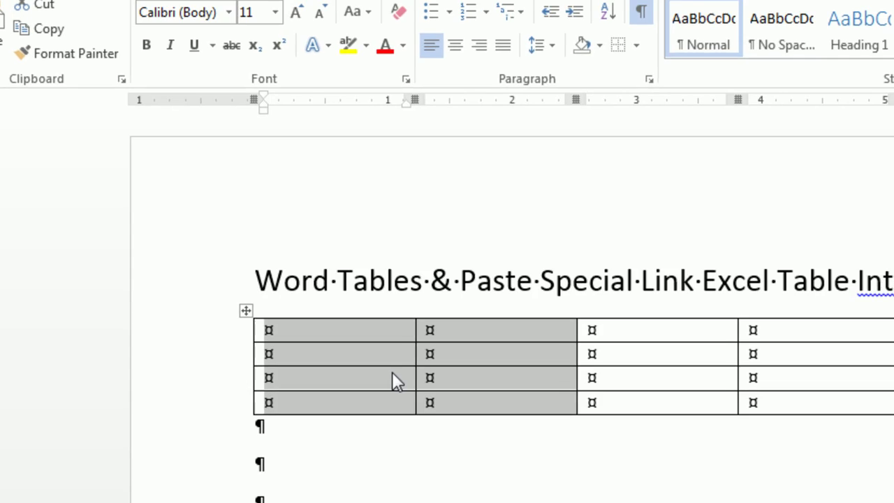
right_click(405, 384)
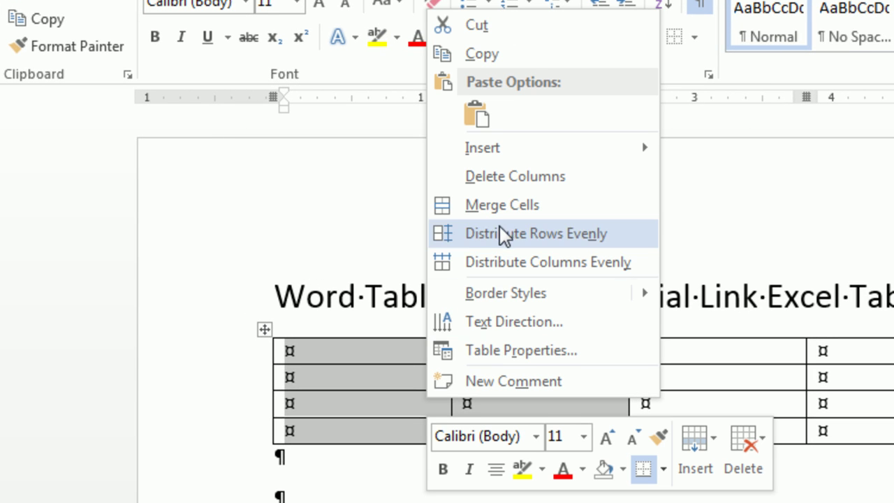
left_click(502, 204)
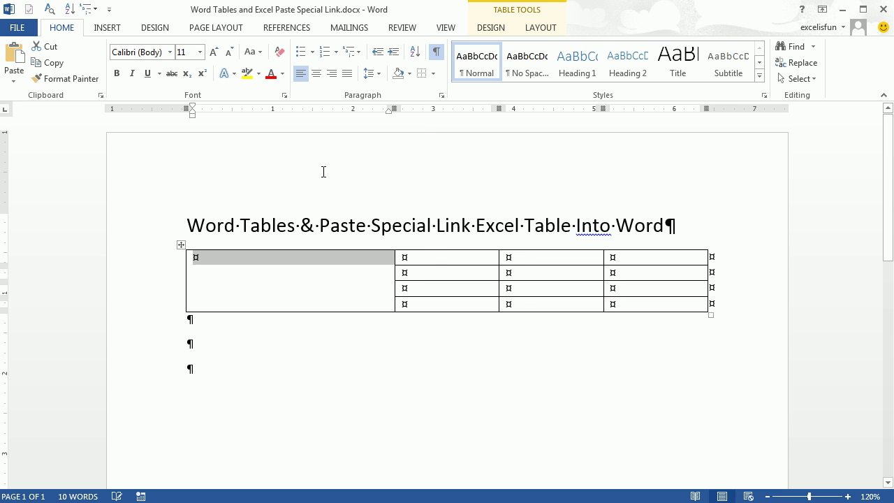
Split a second-row cell into 3 columns, then undo the split
left_click(444, 271)
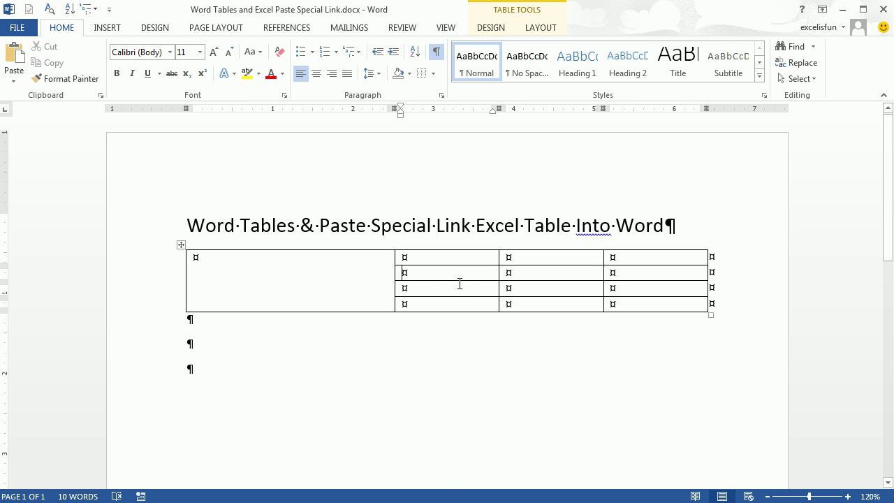
left_click(448, 275)
right_click(451, 273)
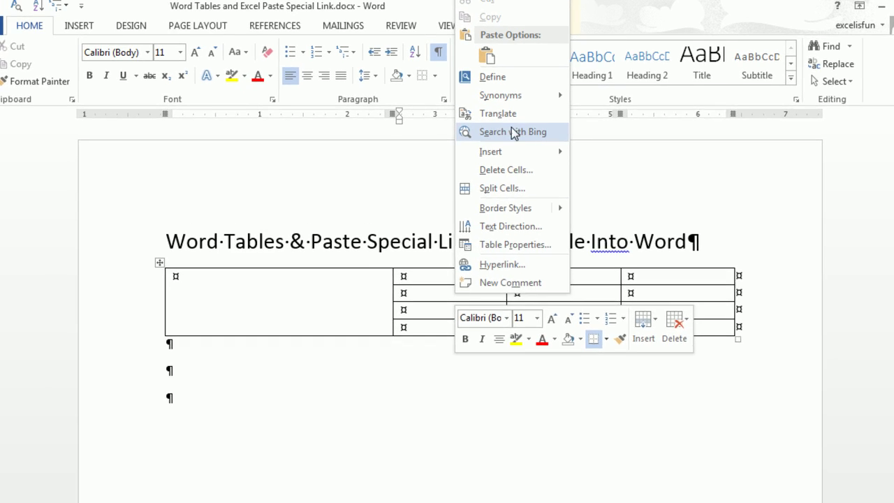
left_click(539, 243)
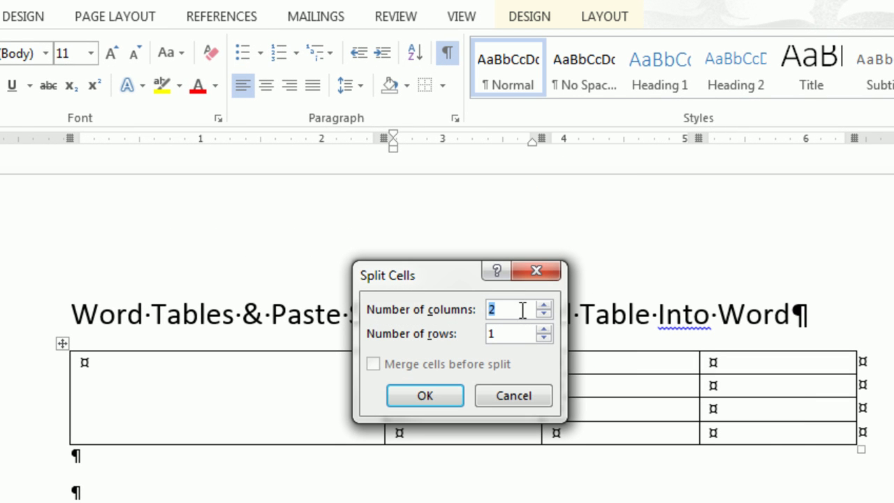
left_click(543, 305)
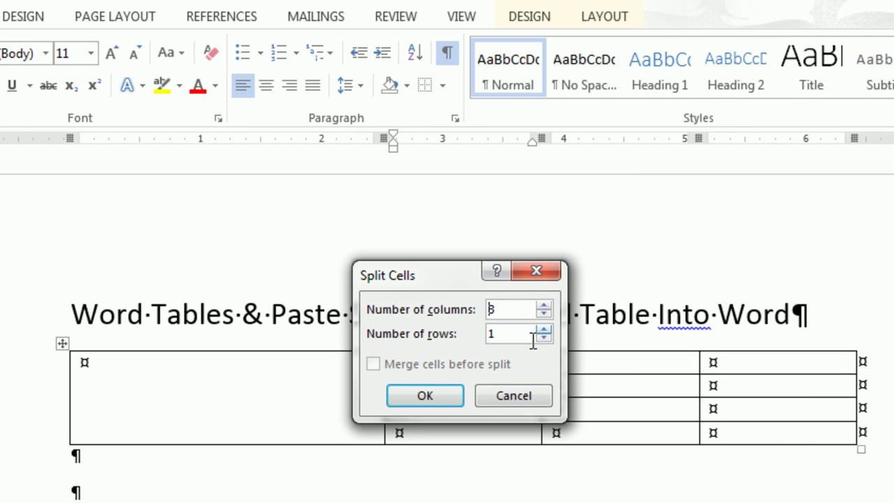
left_click(422, 396)
left_click(579, 429)
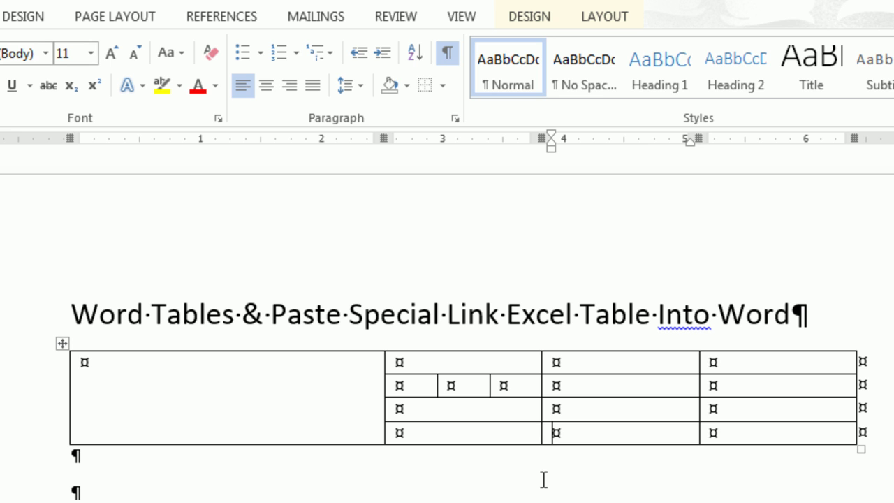
key("ctrl+z")
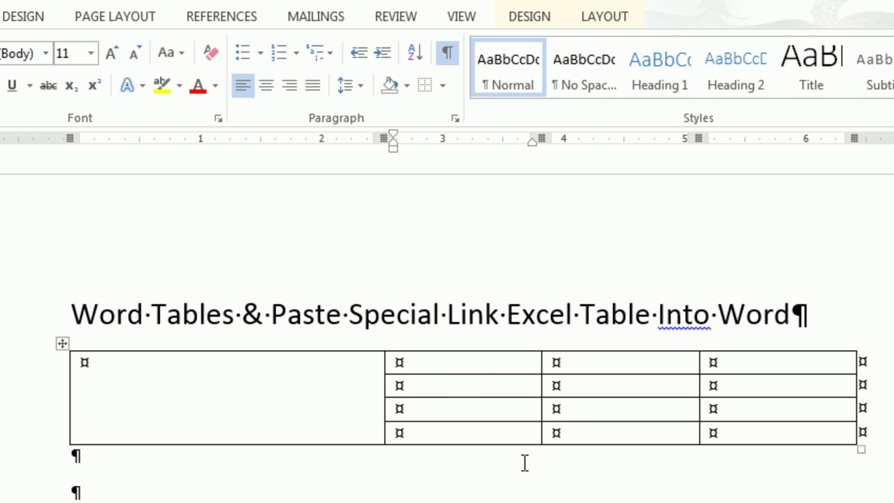
Insert the Penguins.jpg sample picture into the merged left cell
left_click(292, 382)
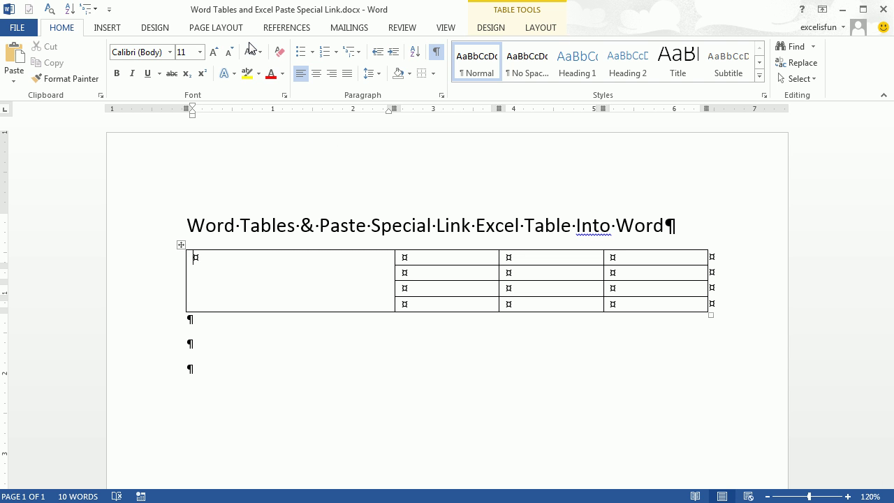
left_click(111, 27)
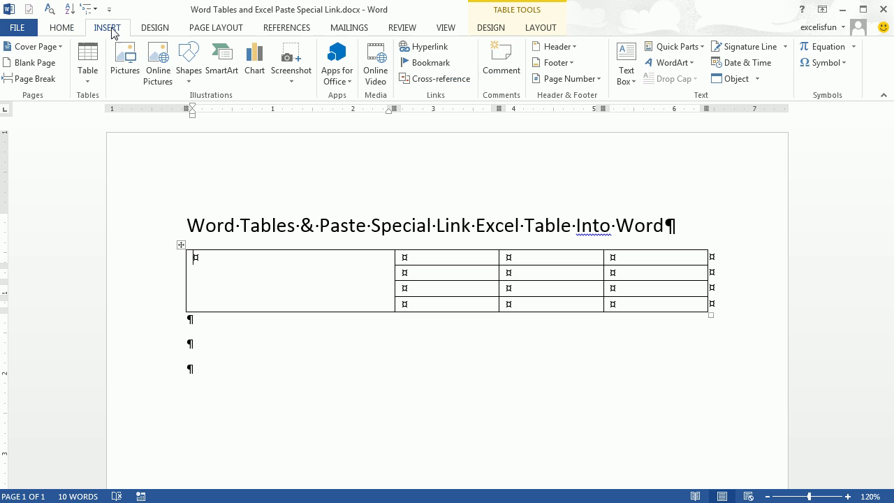
left_click(126, 63)
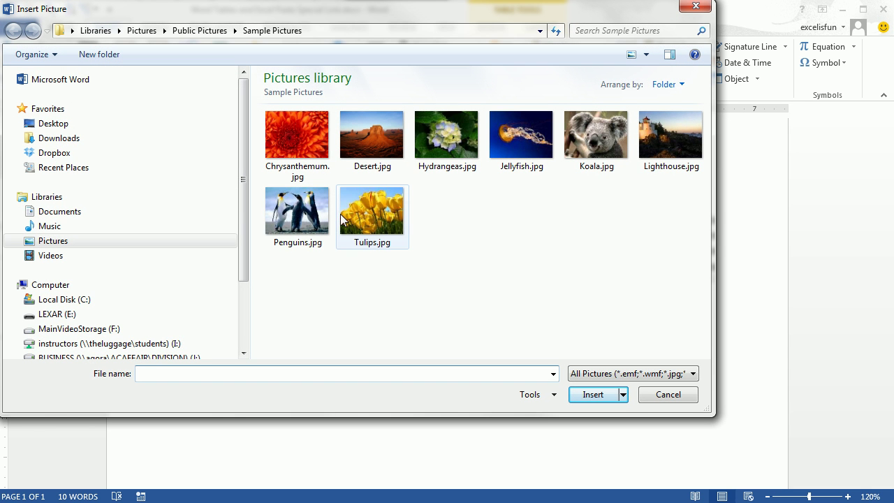
double_click(310, 215)
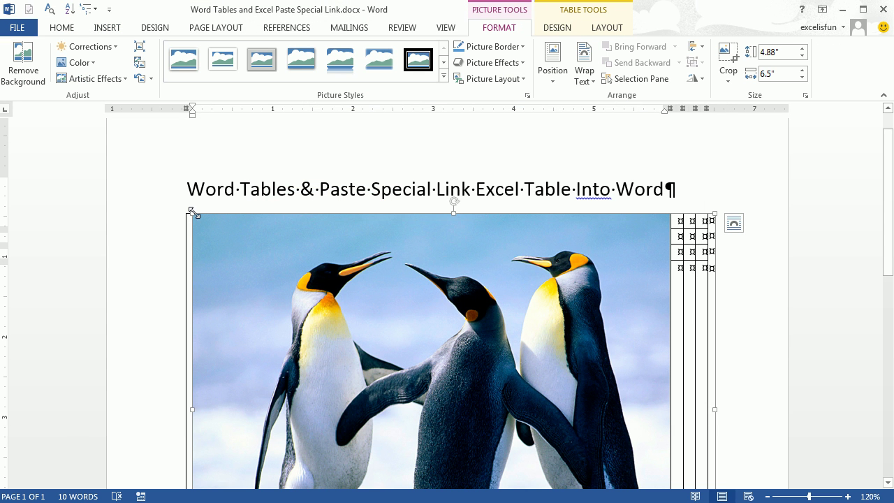
Shrink the penguin picture to about 1.27" high by 1.7" wide
left_click_drag(192, 214, 527, 457)
scroll(466, 335, "up", 3)
left_click_drag(190, 207, 249, 248)
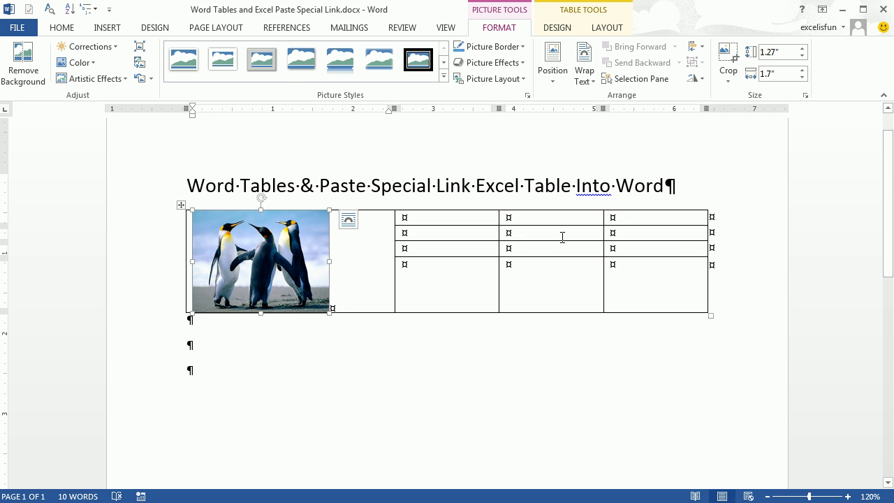
Add a column to the grid, then insert a row below and repeat it with F4 for two extra rows
left_click(573, 185)
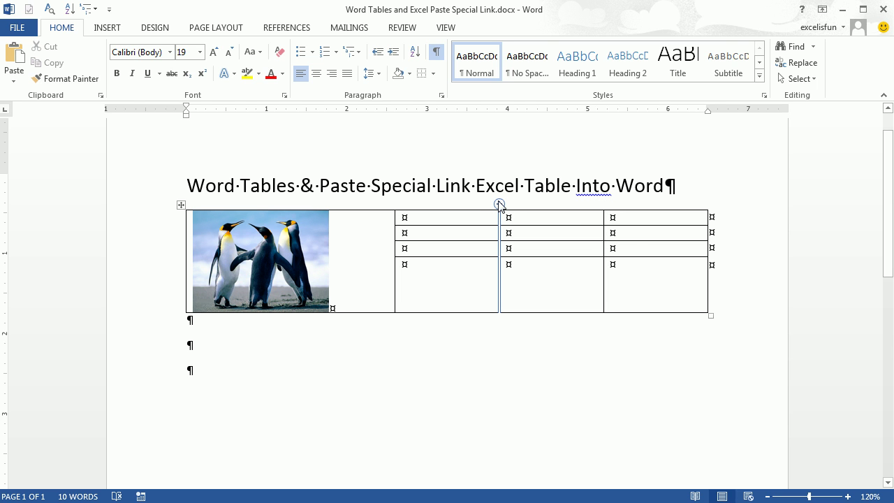
left_click(500, 204)
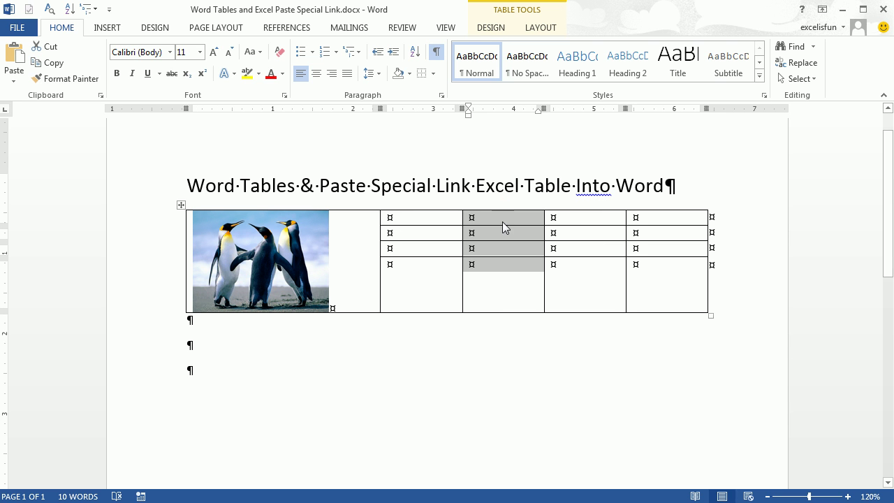
left_click(577, 249)
right_click(576, 252)
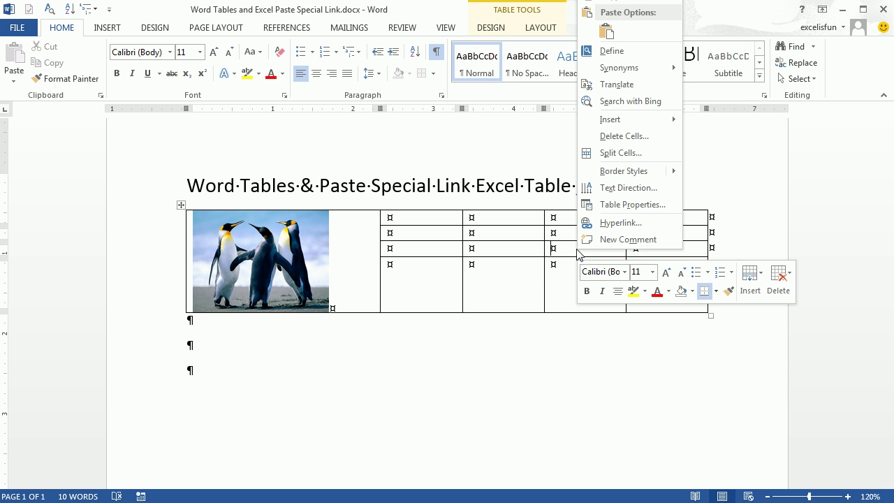
mouse_move(658, 124)
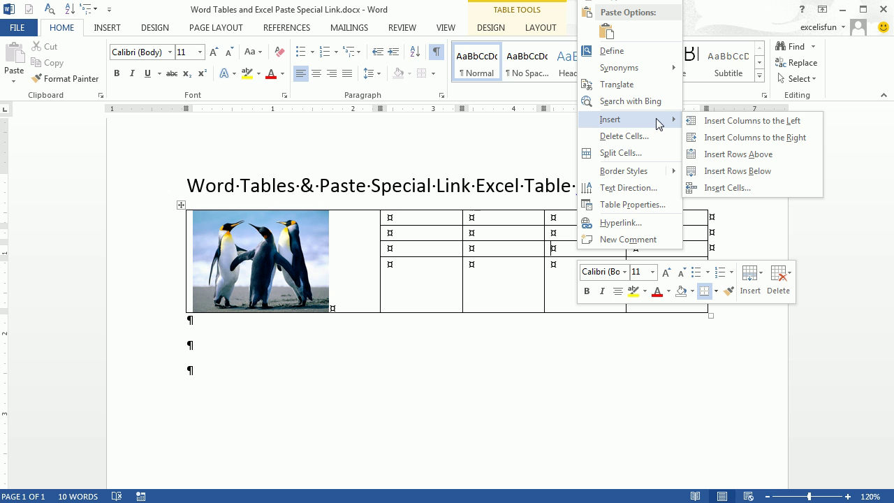
left_click(738, 156)
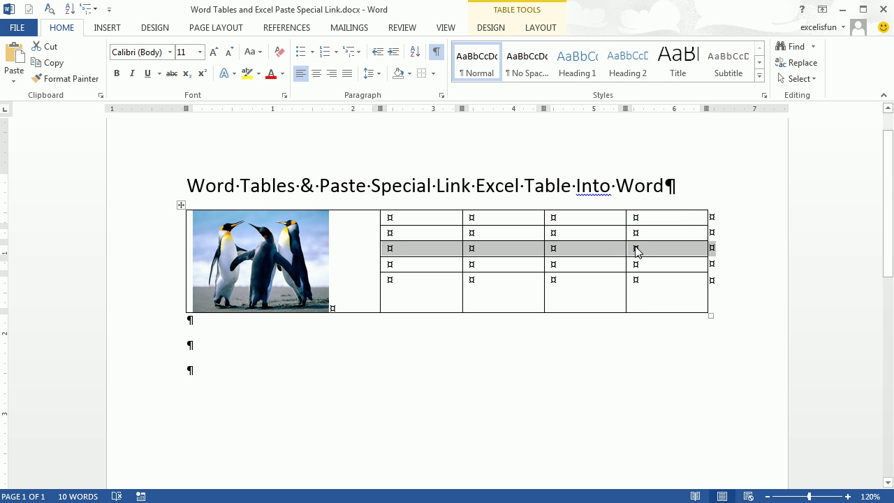
key("F4")
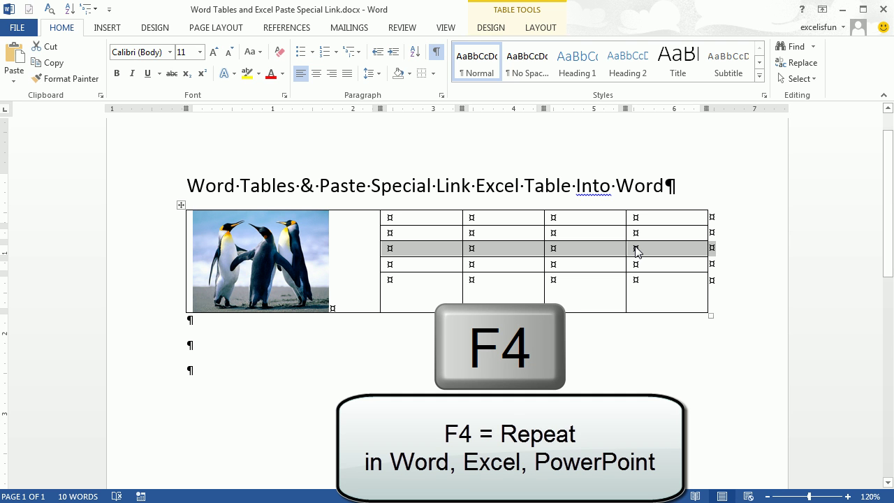
key("F4")
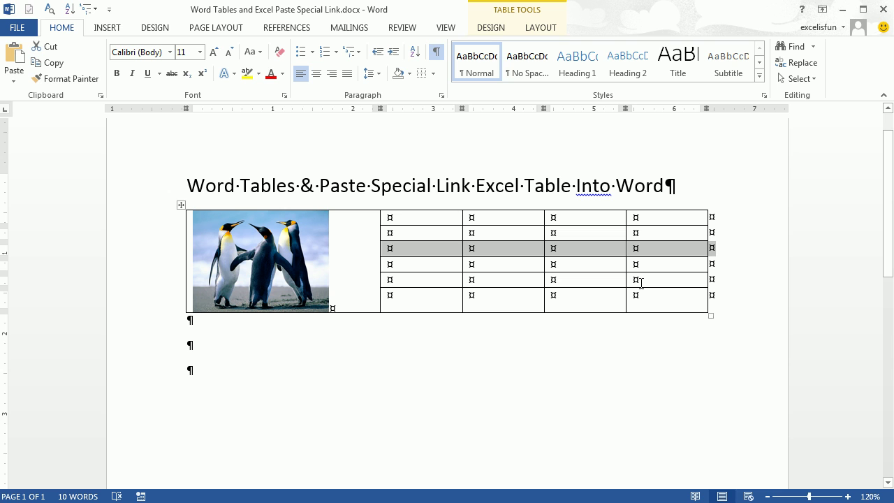
Enter bold weekday headings Mon through Fri, inserting an extra column for Thu
left_click(425, 221)
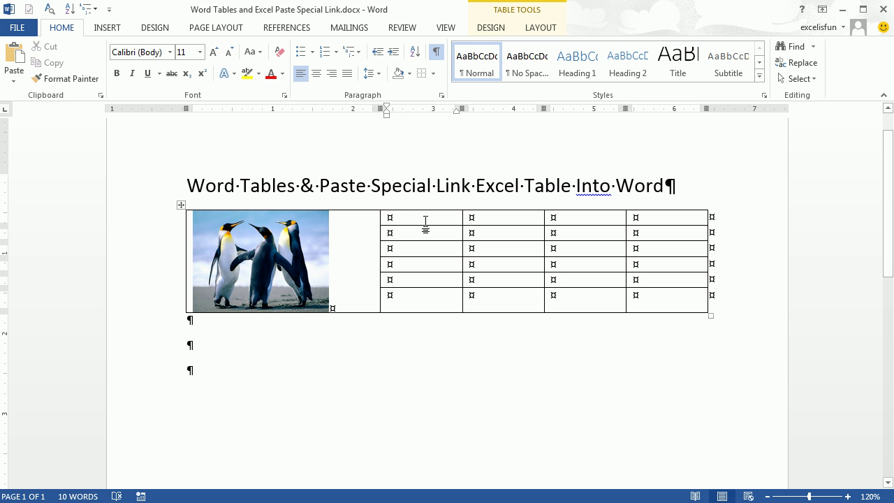
type("Mon")
key("Tab")
type("Tue")
key("Tab")
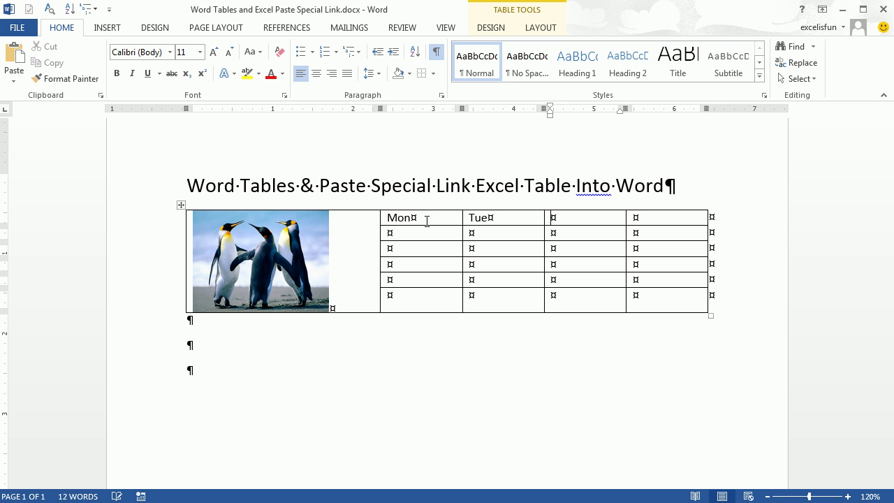
type("Wed")
key("Tab")
type("Thur")
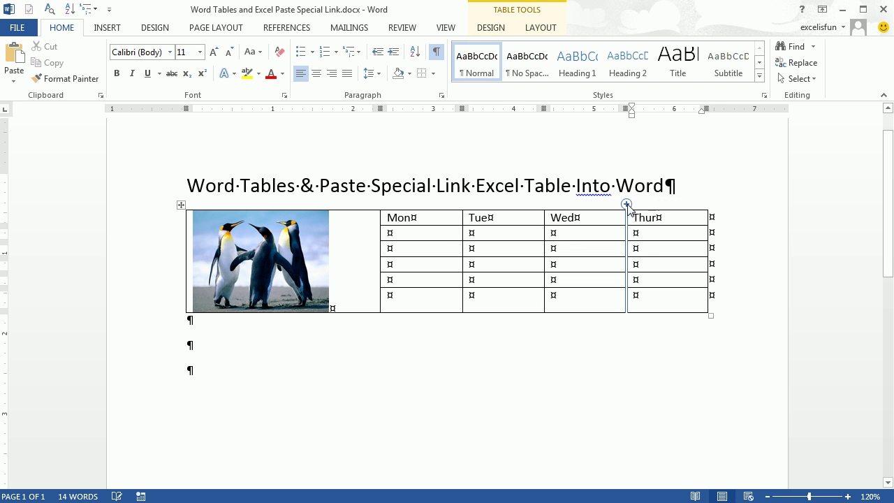
left_click(626, 205)
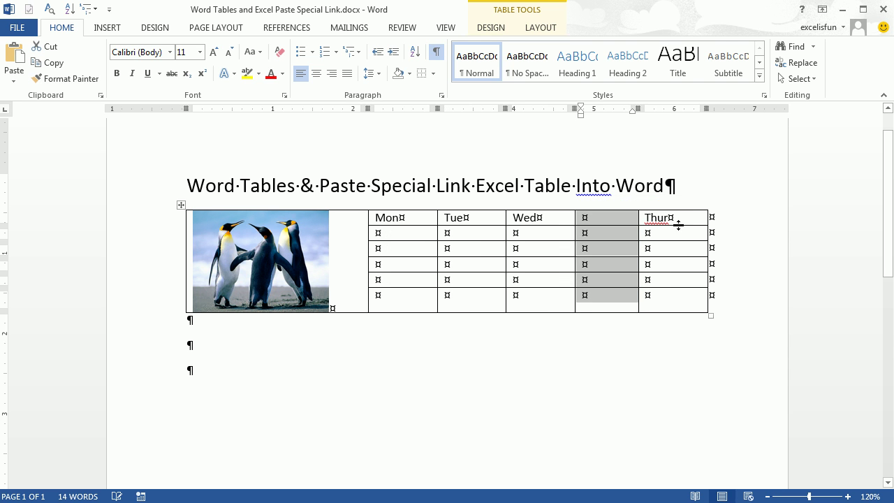
left_click(634, 224)
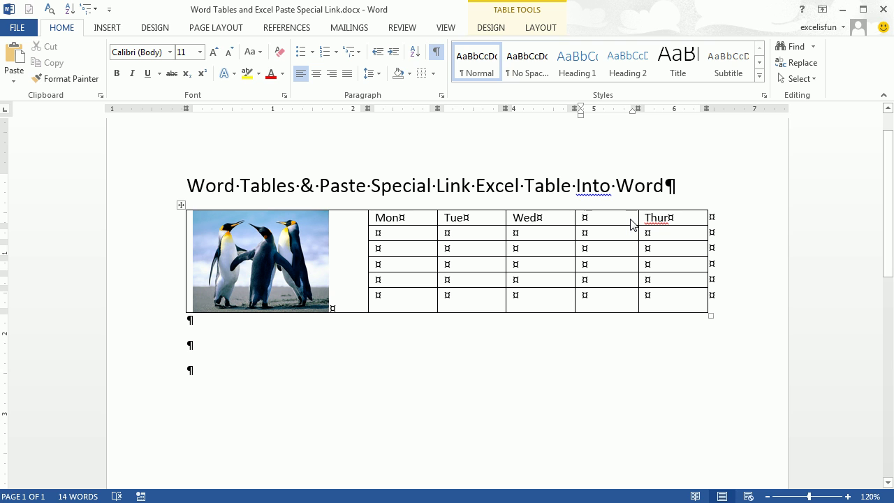
type("Thur")
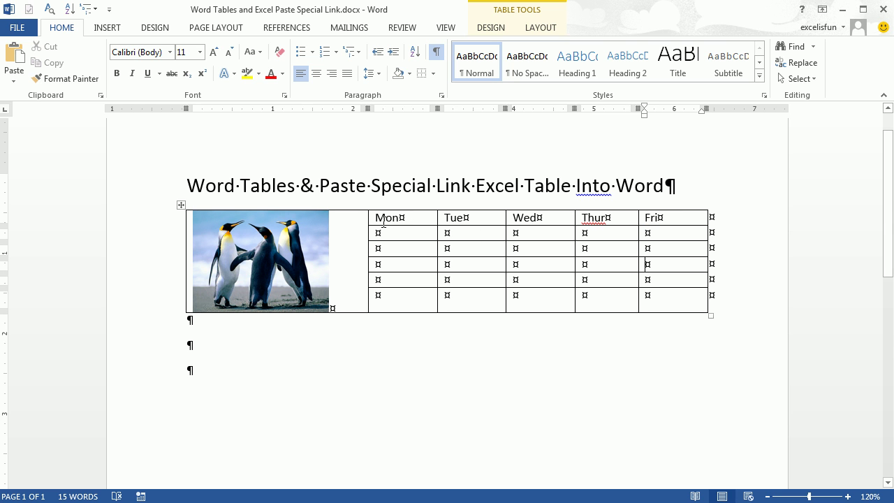
left_click(612, 219)
key("BackSpace")
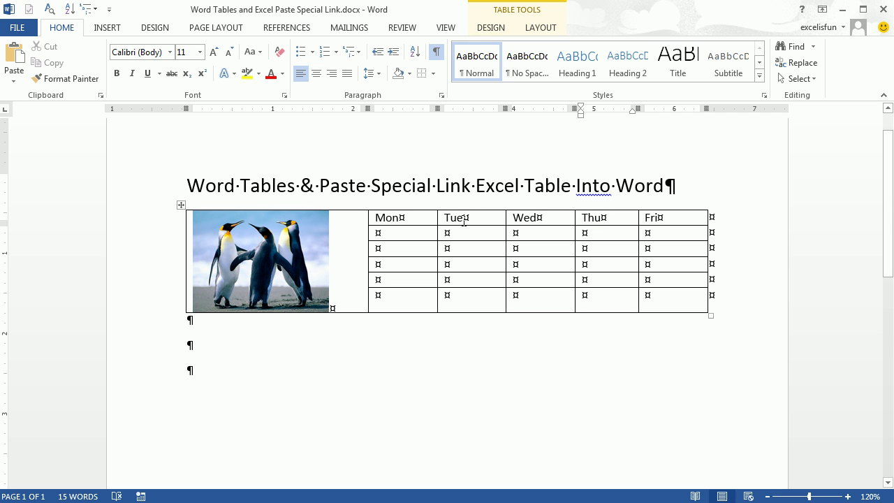
left_click_drag(381, 219, 677, 221)
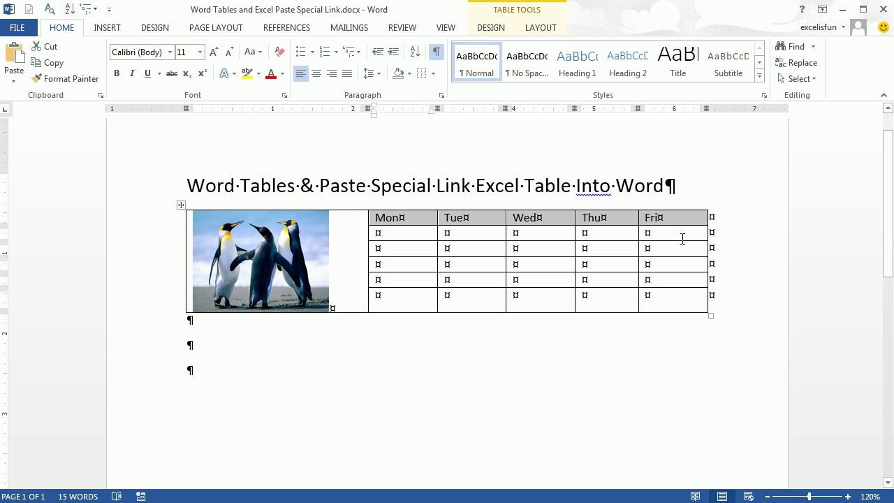
key("ctrl+b")
Enter Thing1 to Thing 3 under Mon and Thing 4 and Thing 5 under Tue
left_click(407, 236)
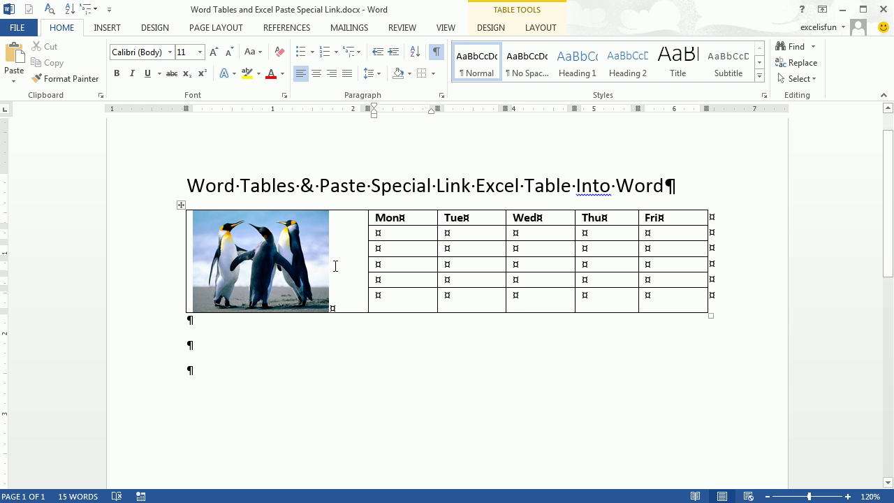
left_click(408, 233)
type("Thing1")
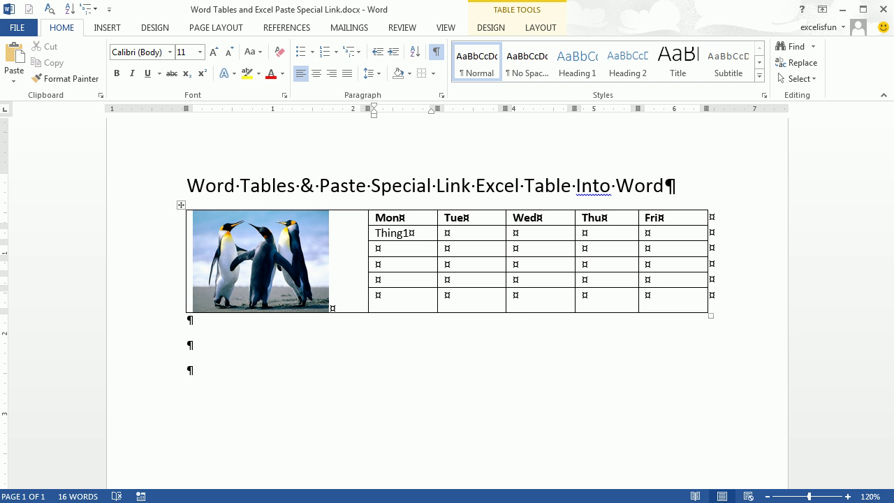
key("Down")
type("Thing")
type(" 2")
type("Thing")
type(" 3")
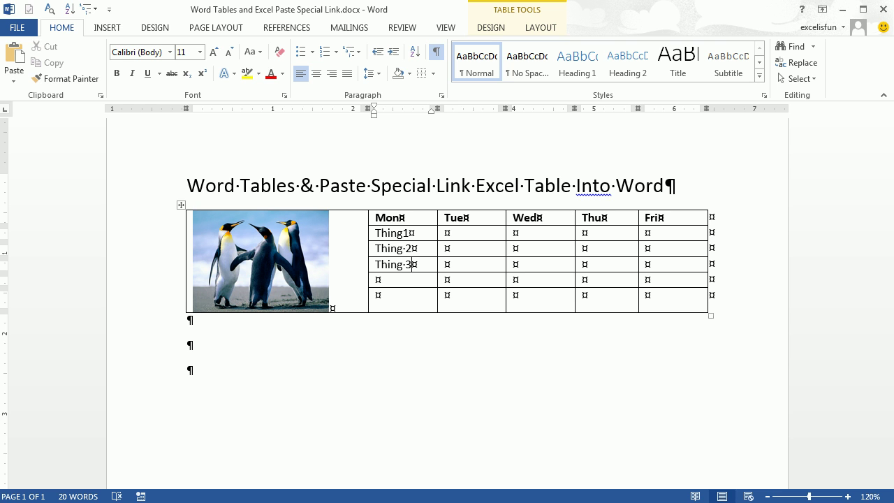
key("Tab")
left_click(471, 236)
type("Thing 4Thi")
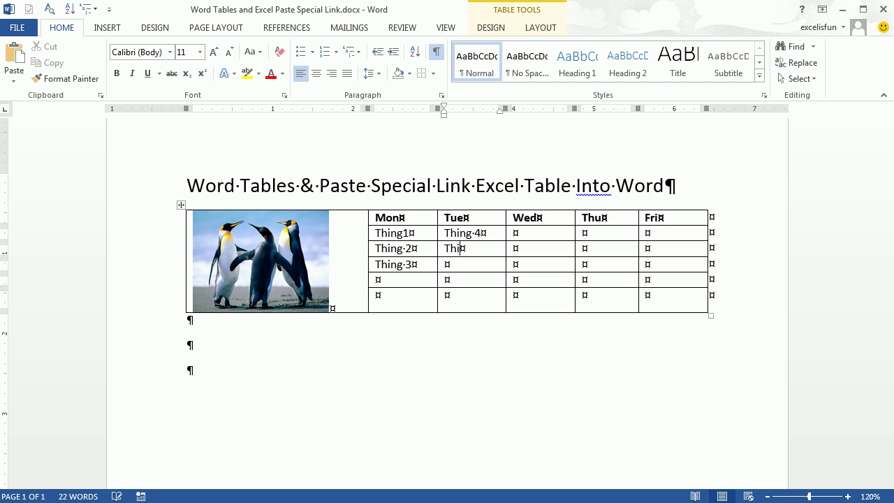
type("ng 5")
left_click(486, 219)
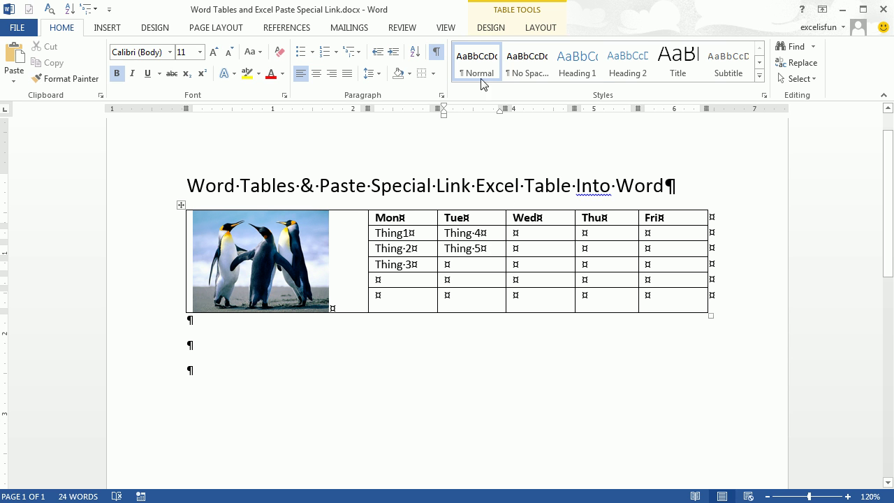
Apply the Grid Table 4 - Accent 5 style to the table
left_click(493, 27)
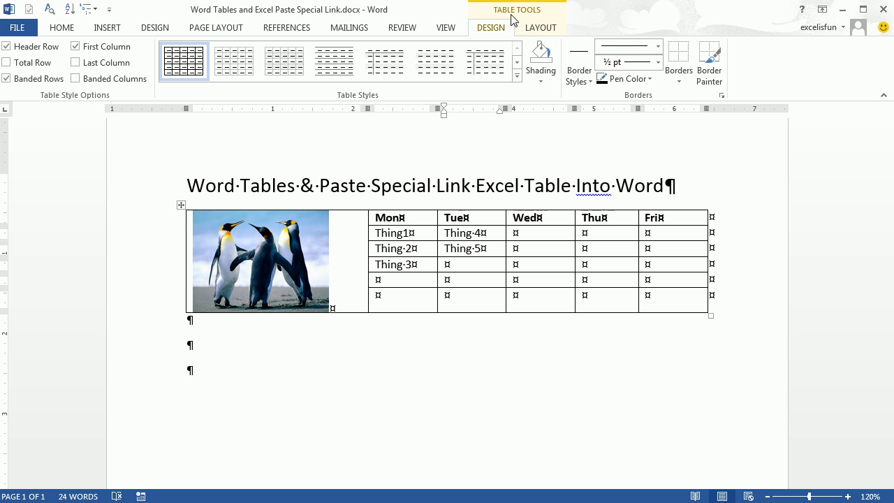
left_click(518, 77)
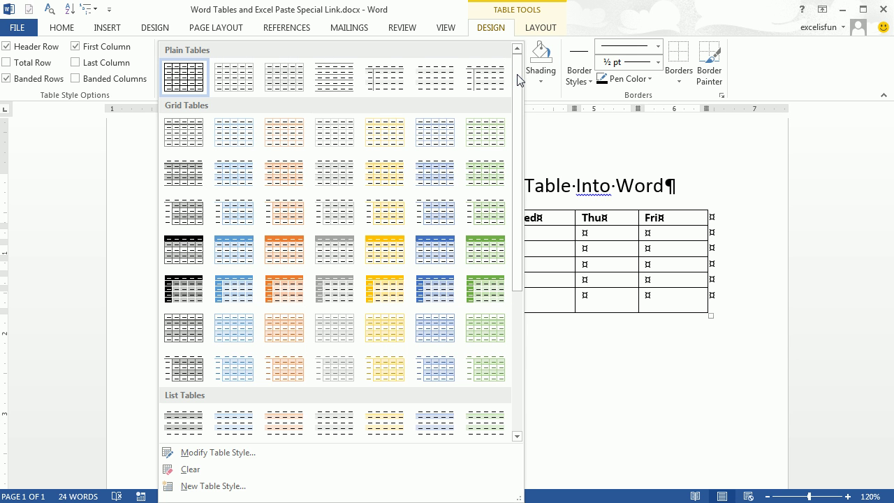
left_click(435, 249)
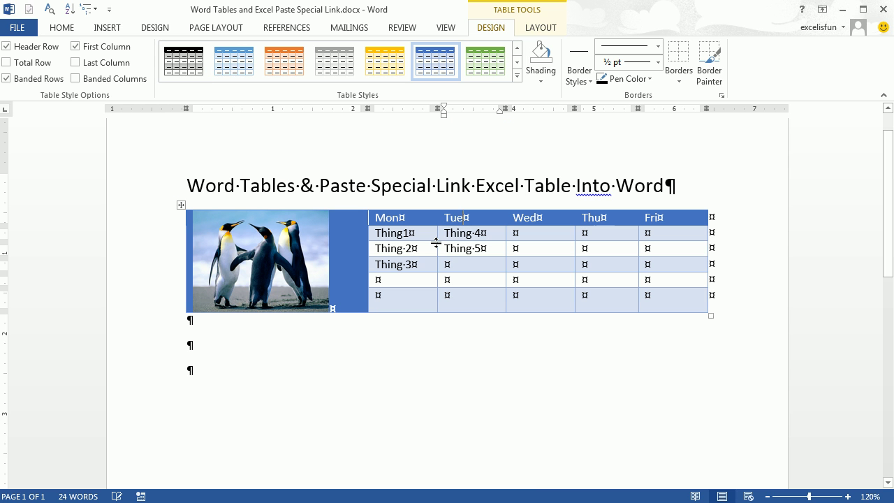
Insert an empty row above Thing 3, then undo the row and the blue style
left_click(688, 266)
right_click(605, 270)
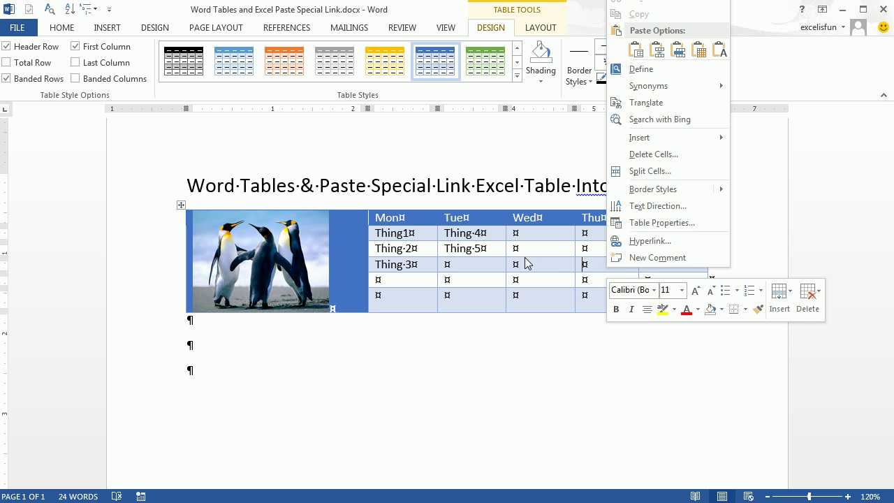
left_click(551, 273)
right_click(554, 269)
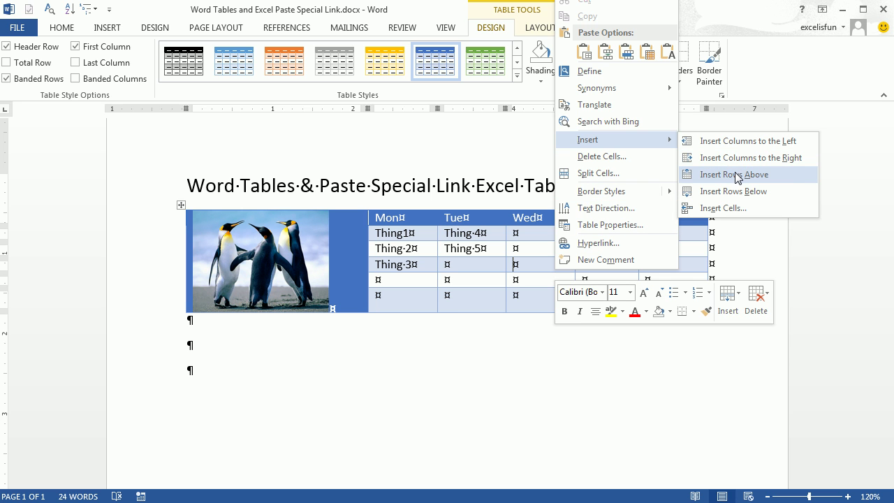
left_click(734, 174)
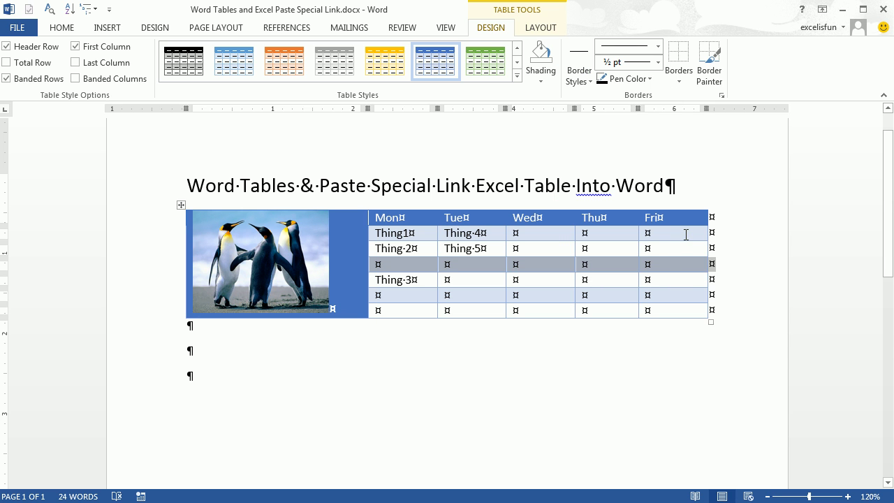
left_click(686, 233)
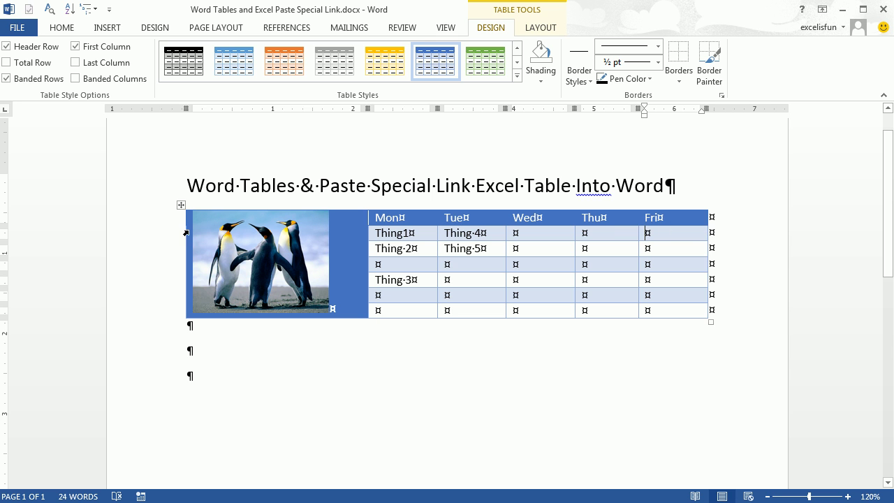
left_click(182, 205)
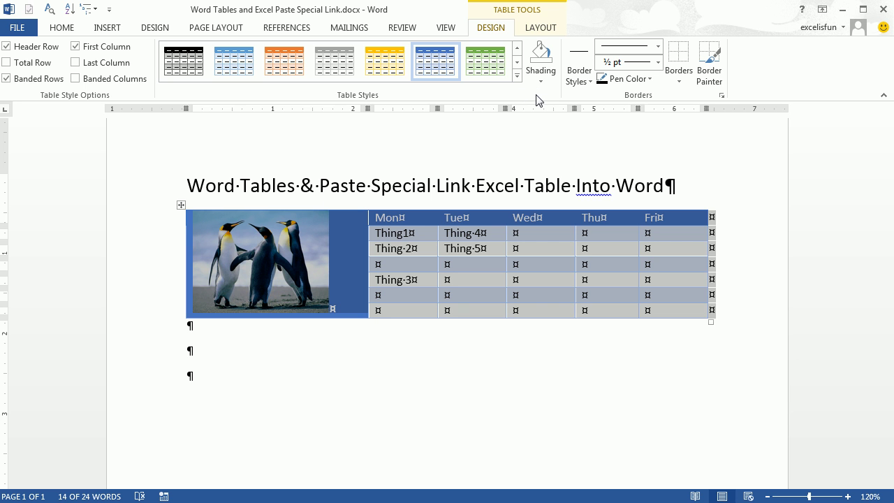
key("ctrl+z")
key("ctrl+z")
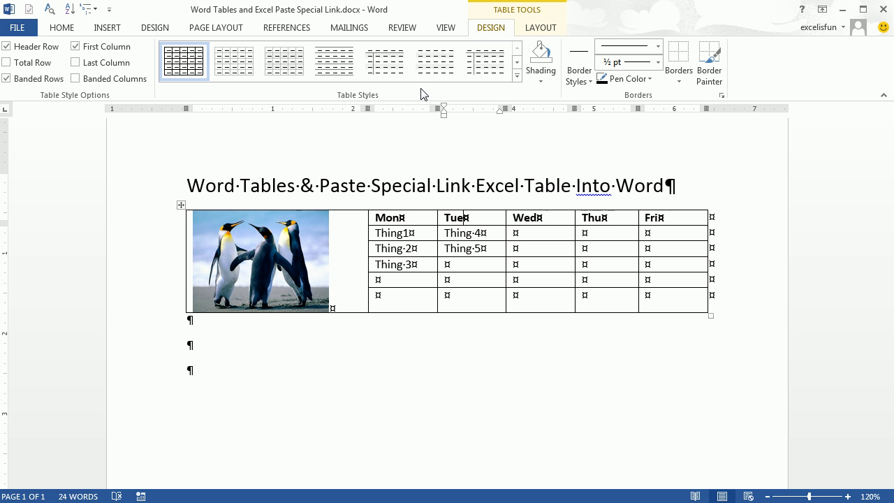
left_click(181, 206)
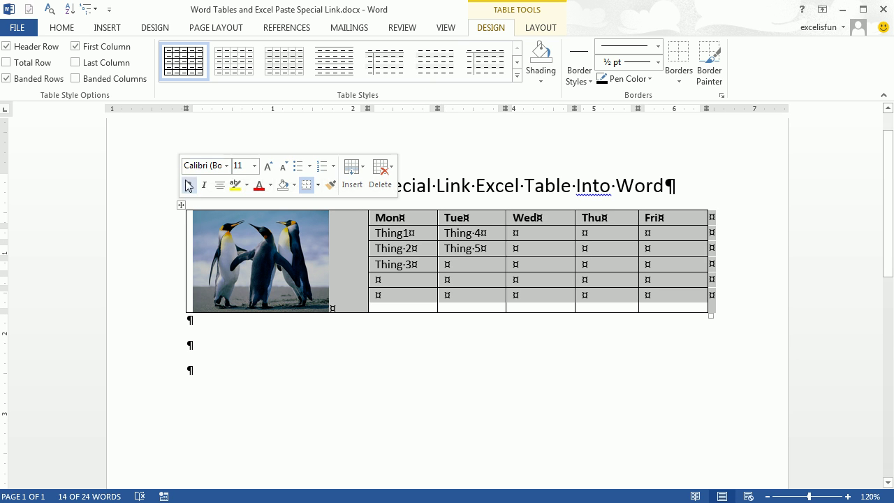
left_click(679, 81)
left_click(677, 164)
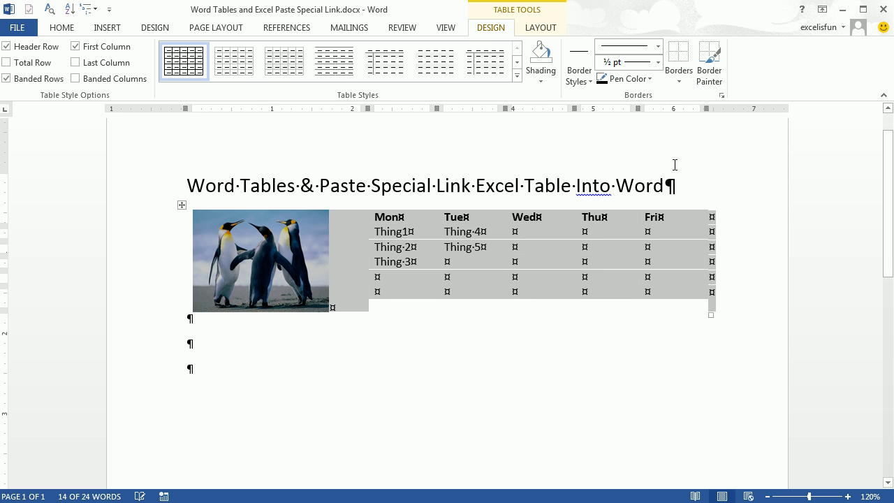
left_click(523, 389)
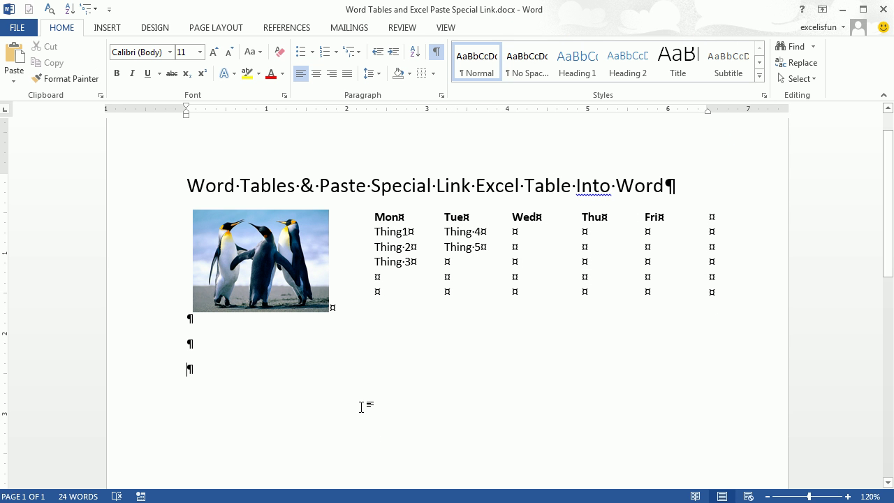
key("ctrl+shift+8")
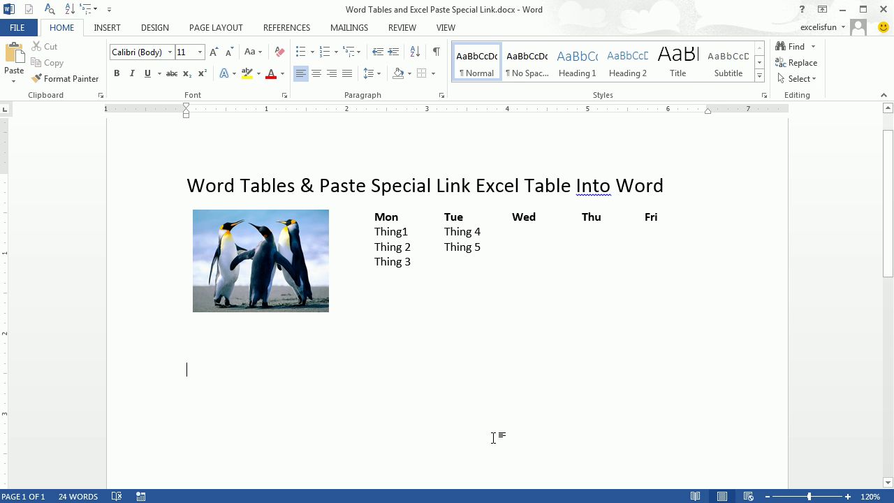
key("ctrl+z")
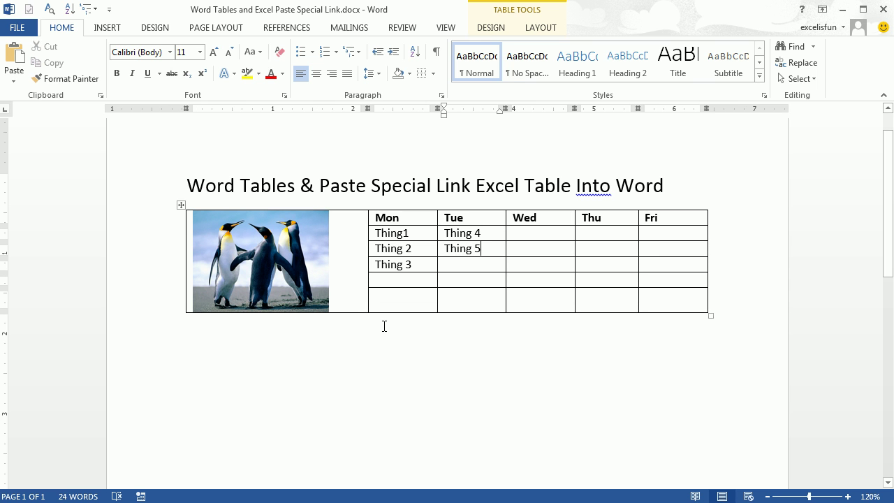
key("ctrl+shift+8")
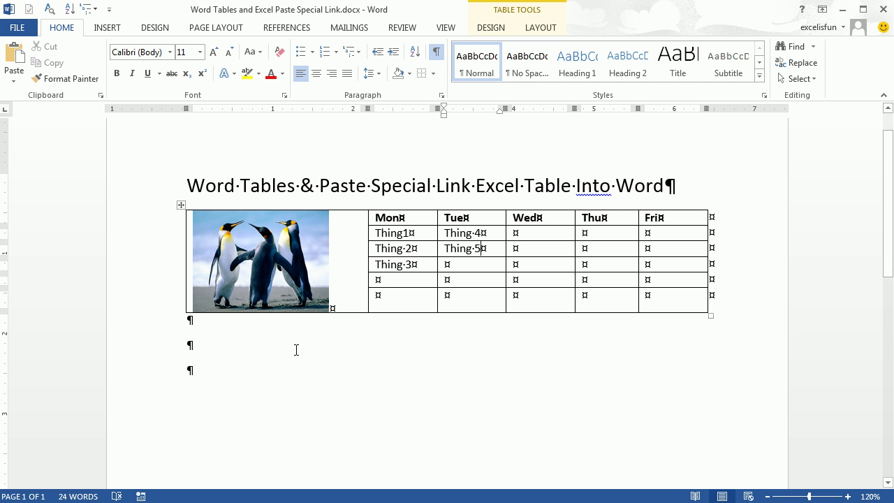
left_click(295, 349)
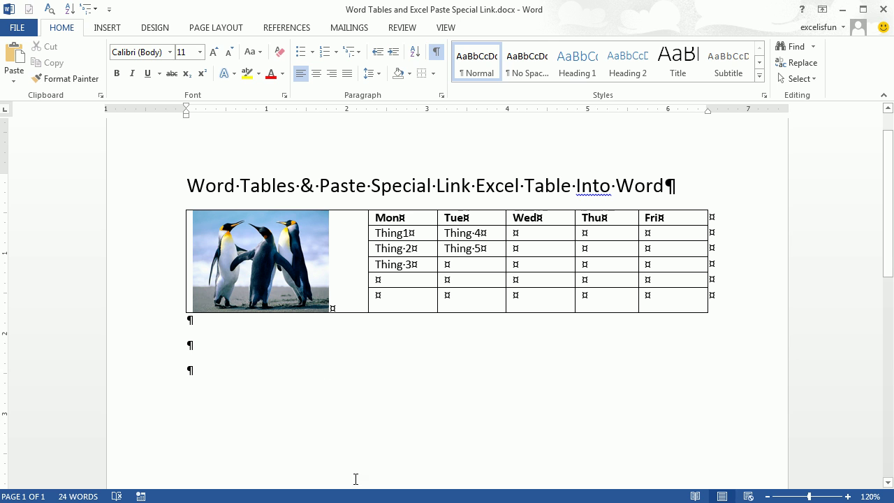
Save the blank workbook as 'Word Tables and Excel Paste Special Link' in E:\Highline\01Fall2013\Bsun216\01ClassNotes\02Word
key("alt+Tab")
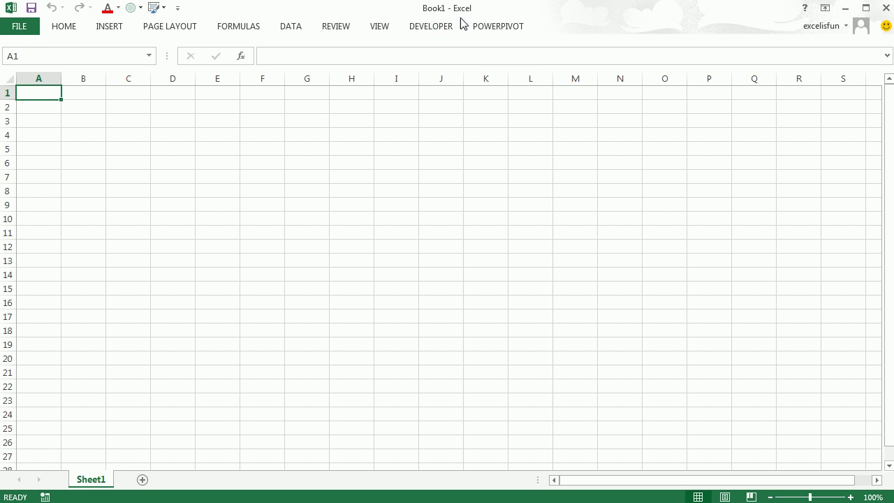
key("F12")
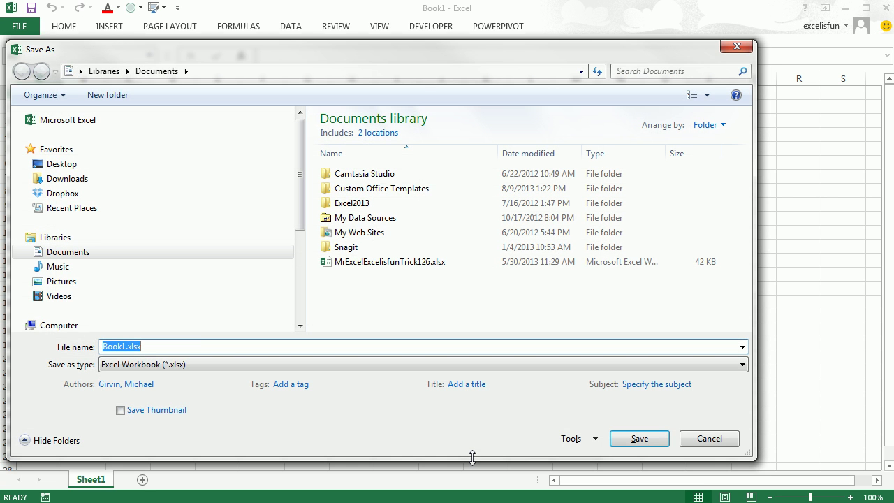
type("Word Tables and Excel Paste Special Link")
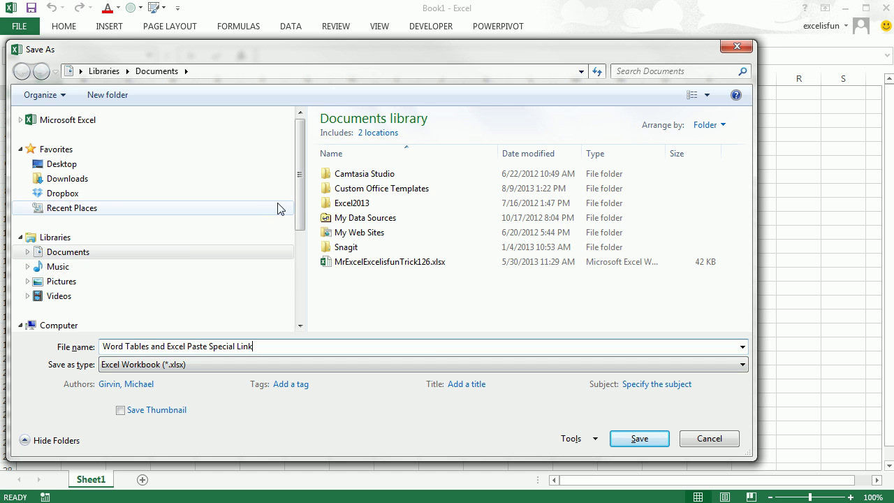
scroll(209, 237, "down", 4)
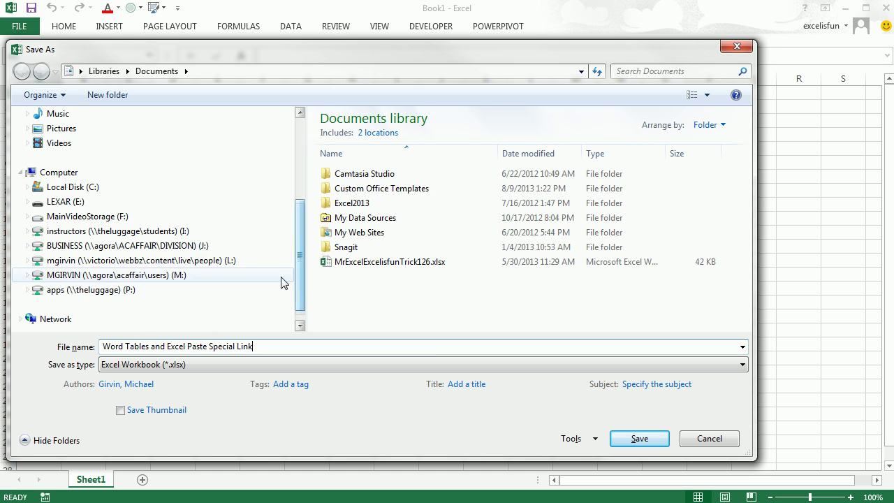
left_click(27, 202)
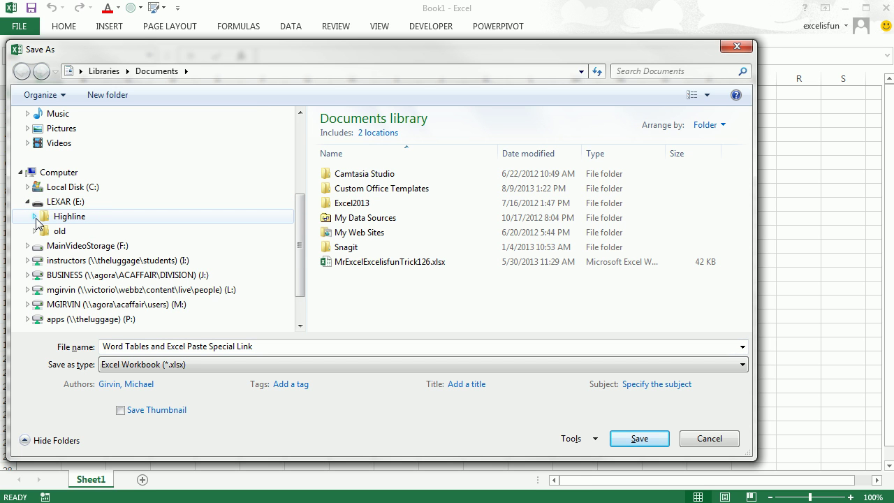
left_click(34, 217)
left_click(42, 231)
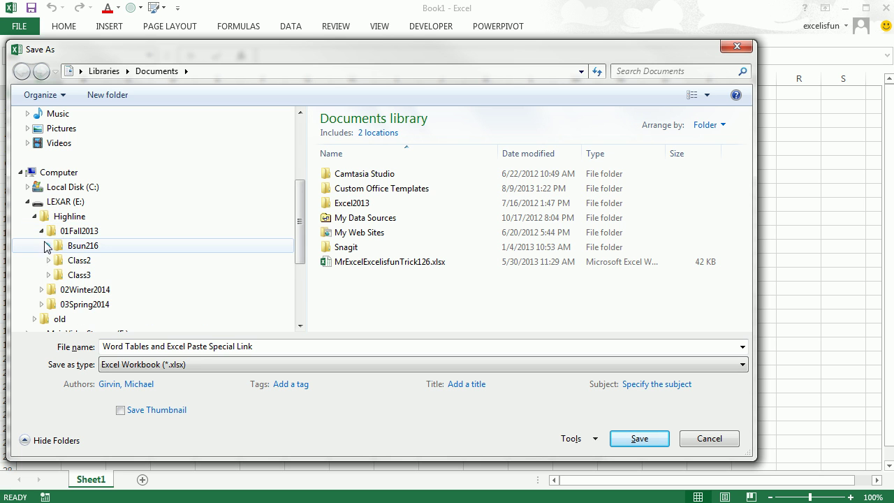
left_click(48, 246)
left_click(55, 260)
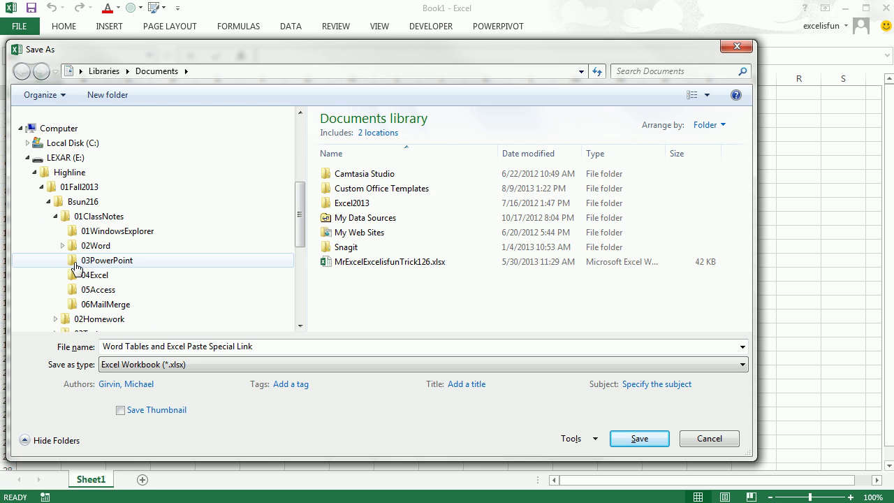
left_click(62, 245)
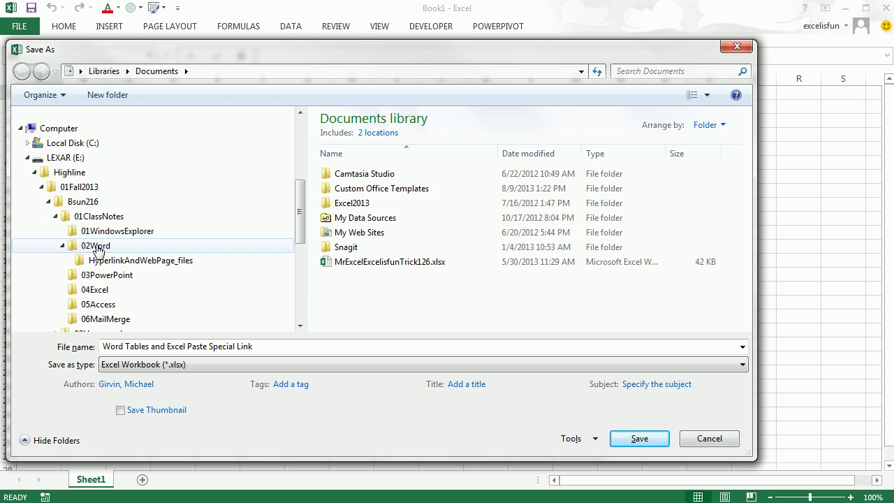
left_click(99, 248)
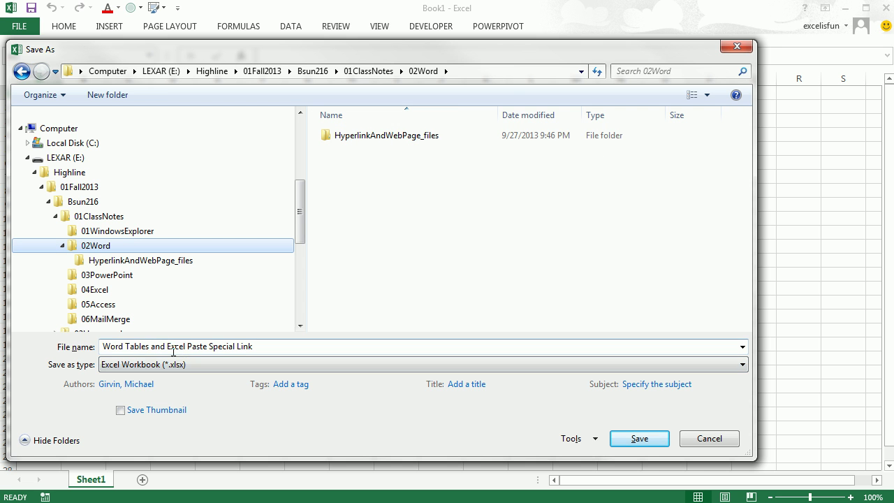
left_click(640, 439)
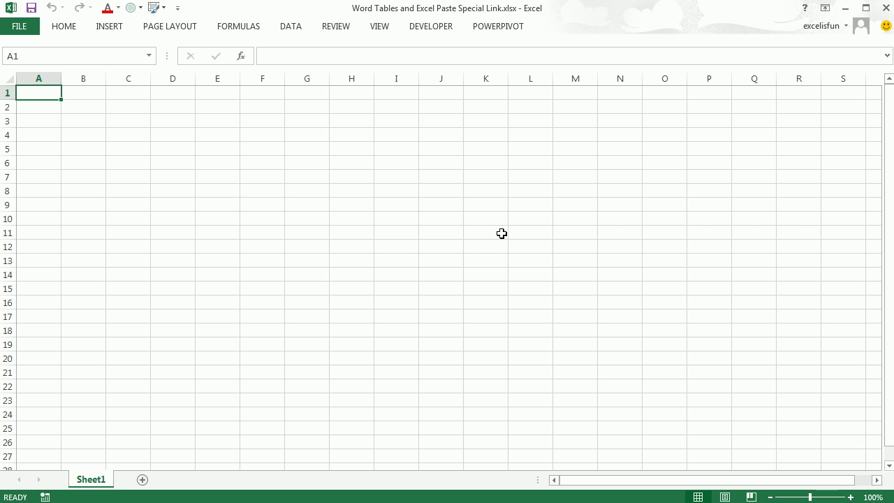
Enter the heading Mon in cell A1 of the new workbook and make it bold
key("alt+Tab")
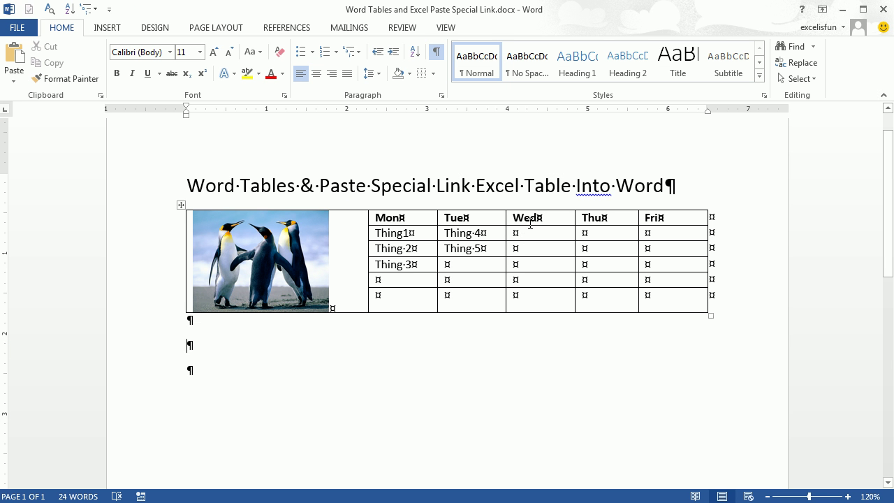
key("alt+Tab")
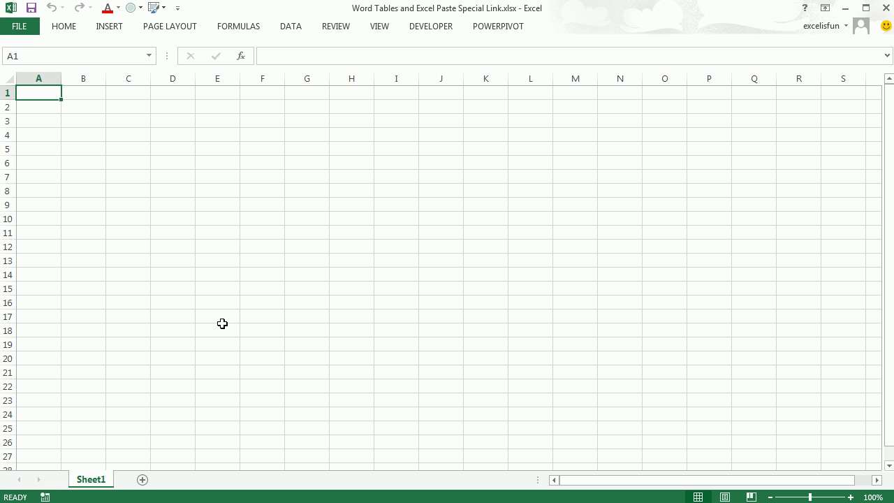
scroll(209, 314, "up", 8, "ctrl")
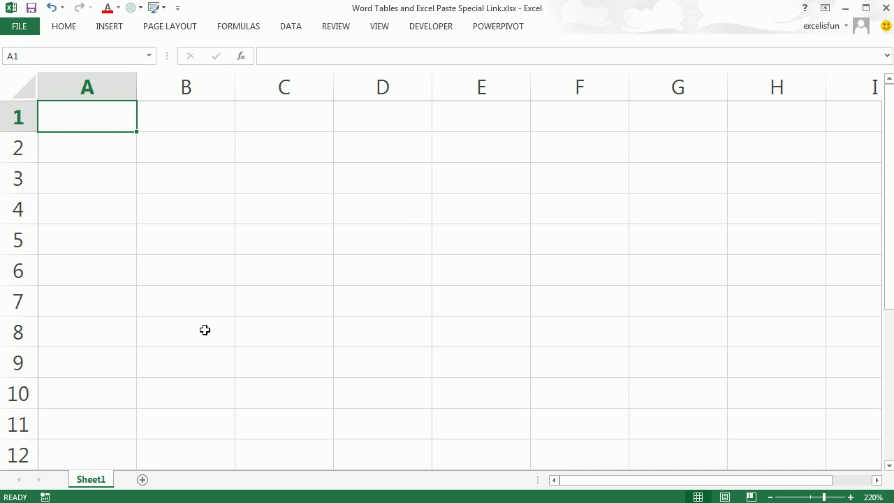
type("Mon")
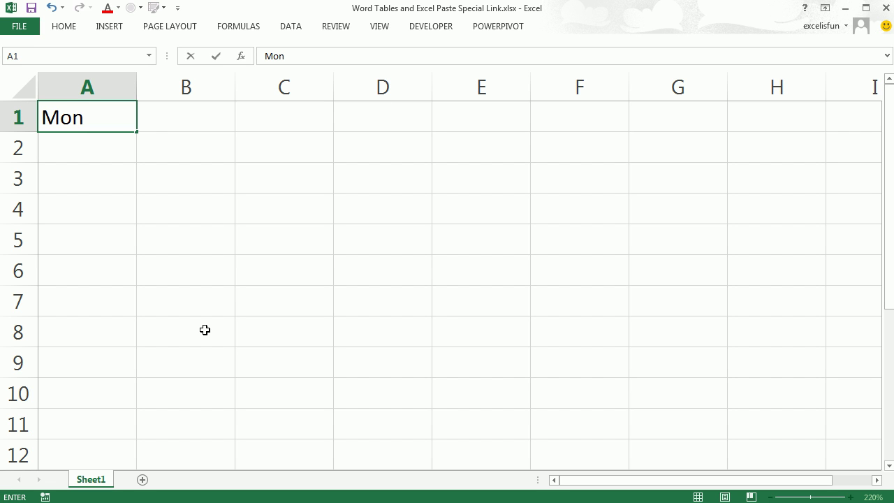
key("ctrl+Return")
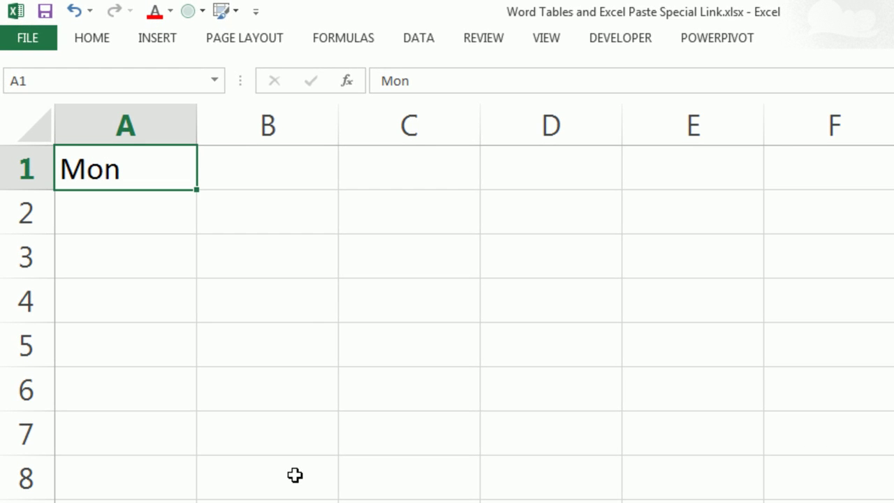
key("ctrl+b")
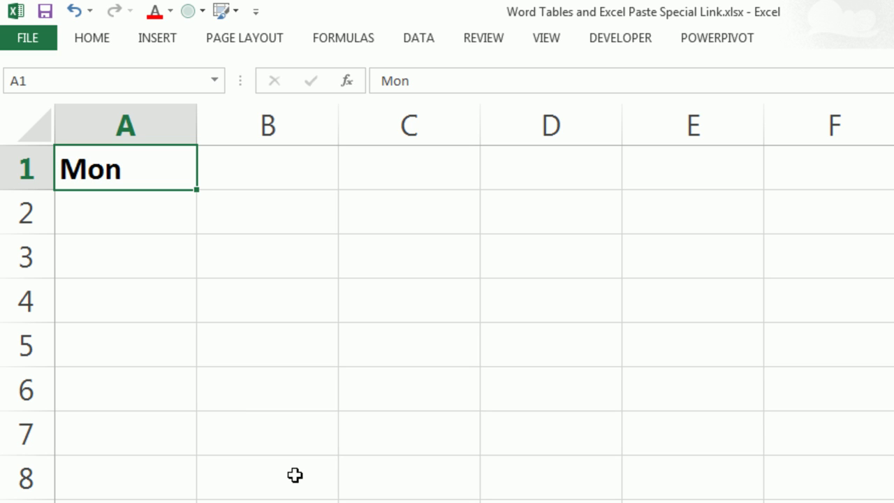
AutoFill the weekday headers Tue through Fri across row 1 from the Mon cell
left_click(459, 255)
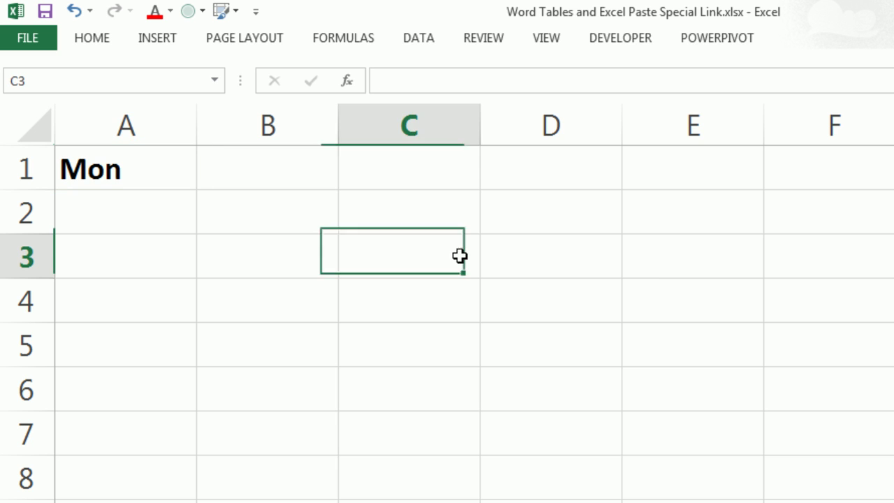
left_click(682, 266)
left_click(583, 294)
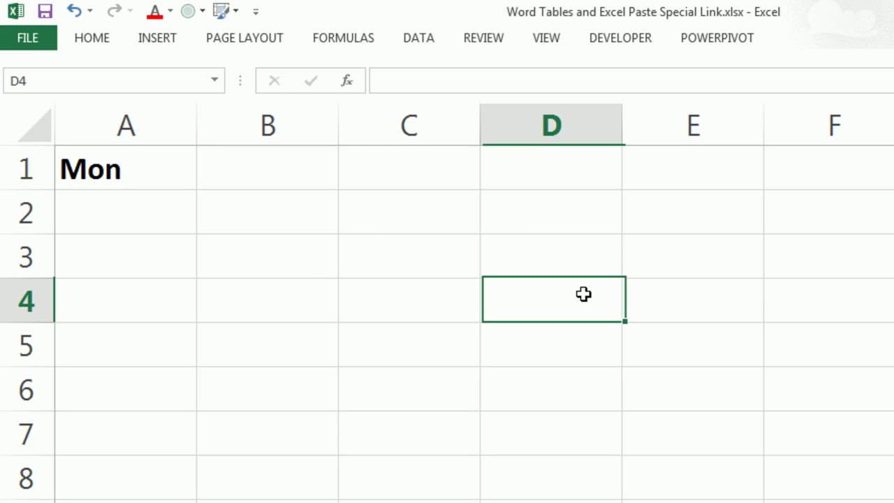
left_click(247, 251)
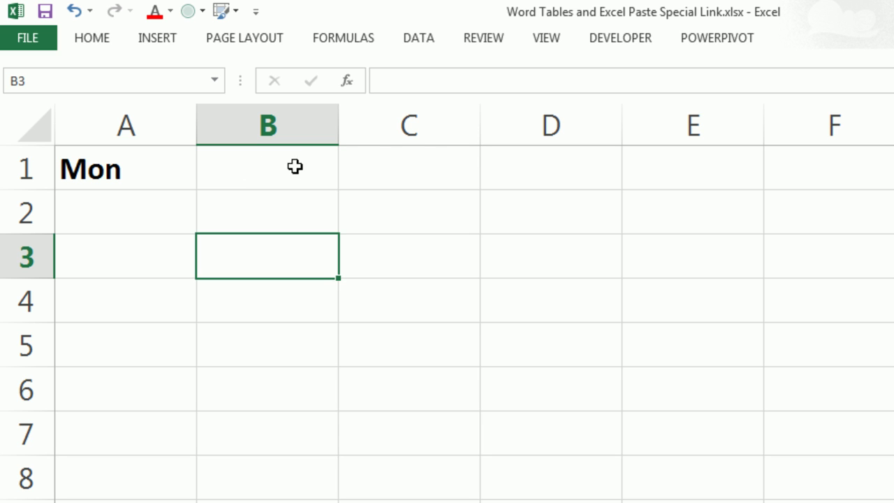
left_click_drag(279, 171, 454, 345)
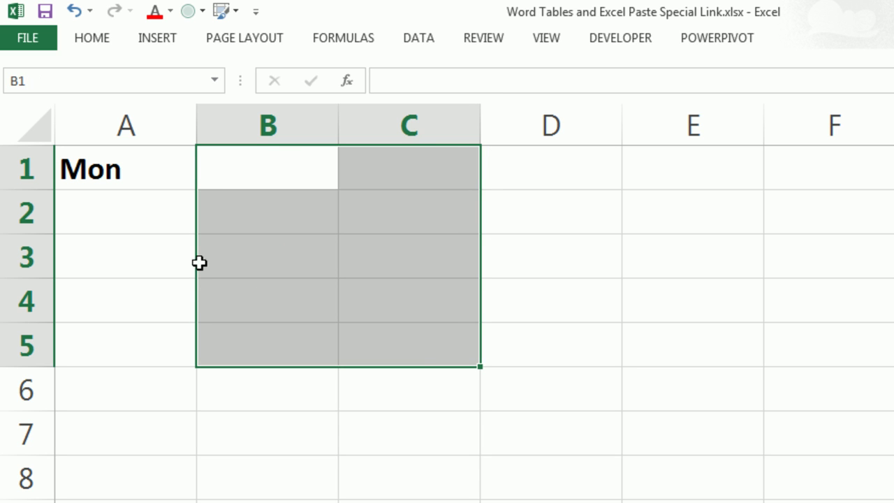
left_click(139, 177)
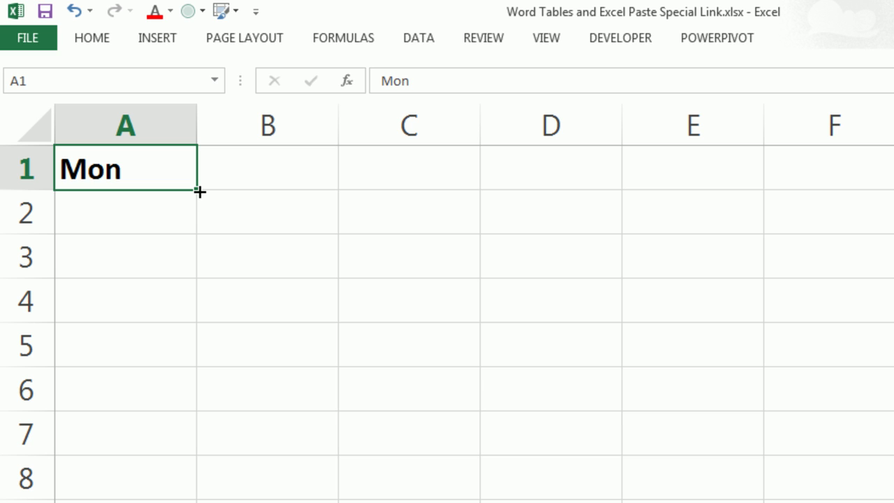
left_click_drag(198, 191, 747, 176)
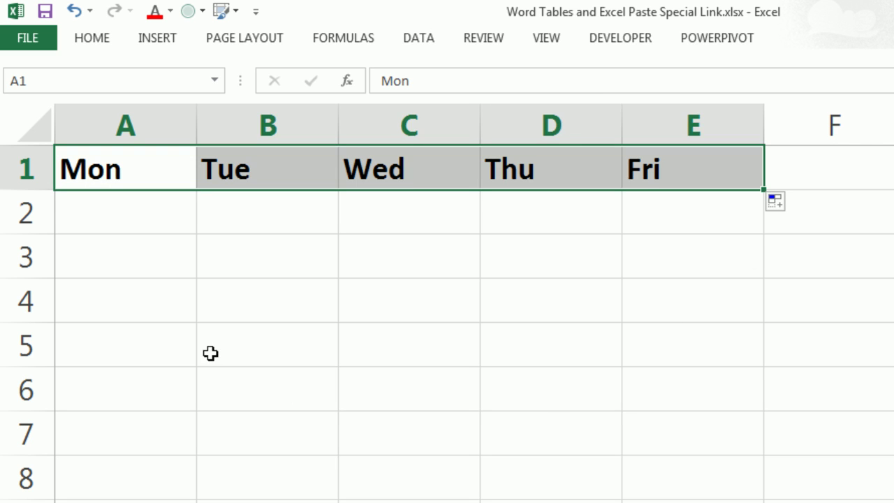
Type Jan in A5 and AutoFill Feb, Mar, Apr across B5:D5
left_click(172, 346)
type("Jan")
key("ctrl+Return")
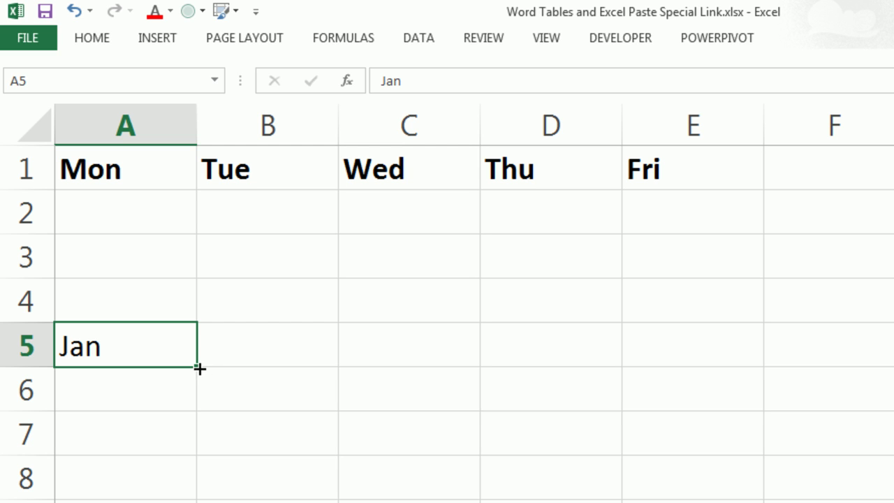
left_click_drag(198, 367, 660, 368)
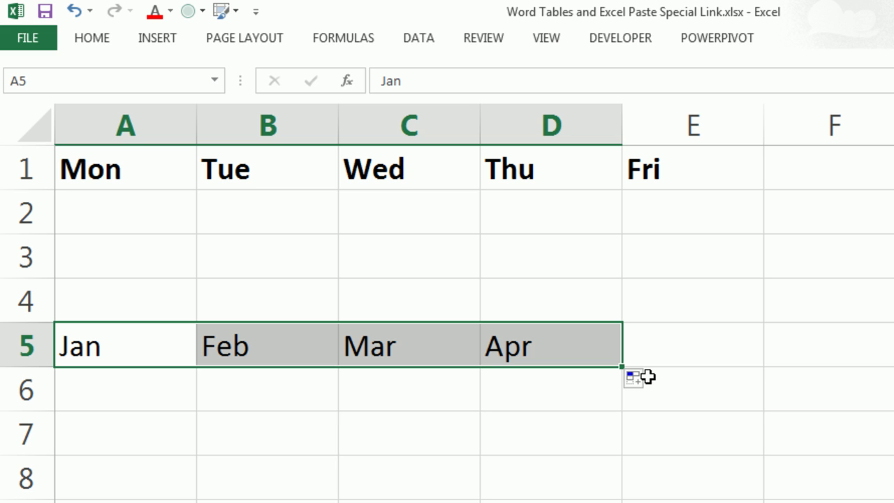
Undo the month row and apply All Borders to the range A1:E6
key("ctrl+z")
key("ctrl+z")
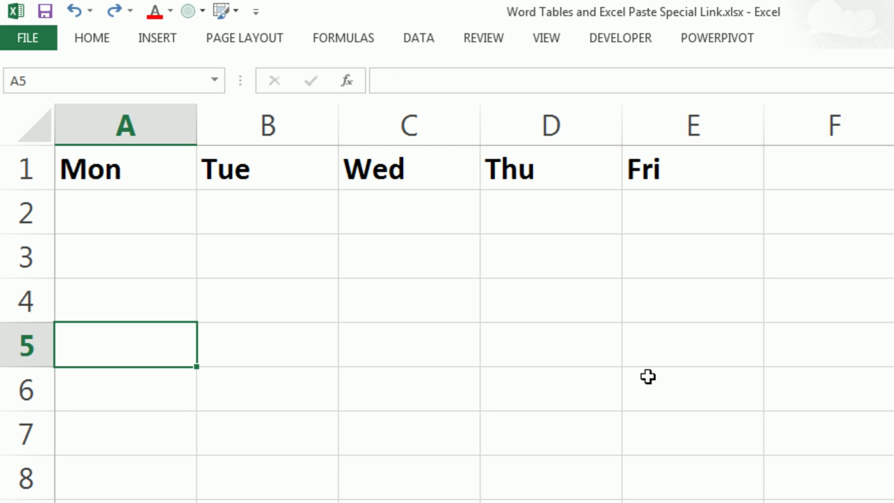
left_click(101, 168)
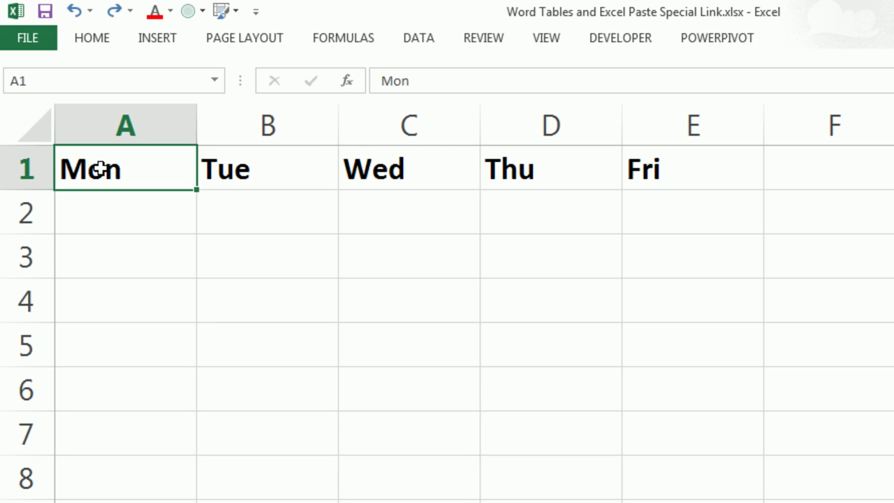
left_click_drag(101, 168, 703, 375)
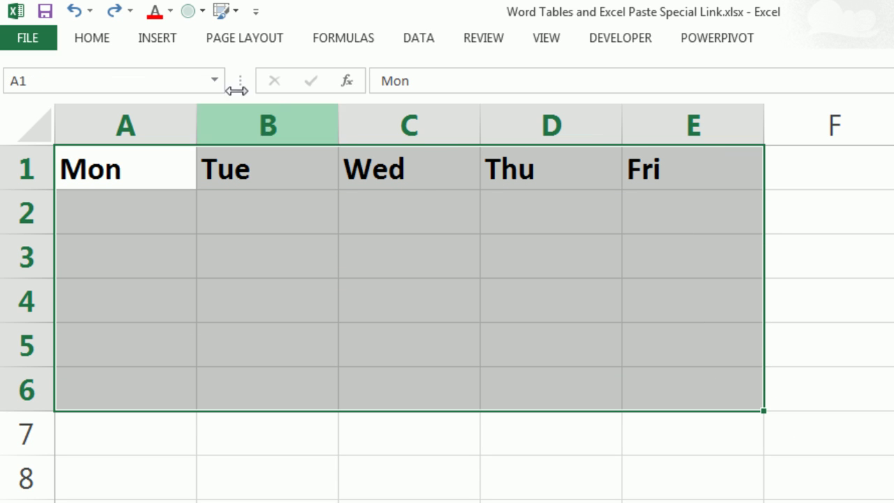
left_click(105, 47)
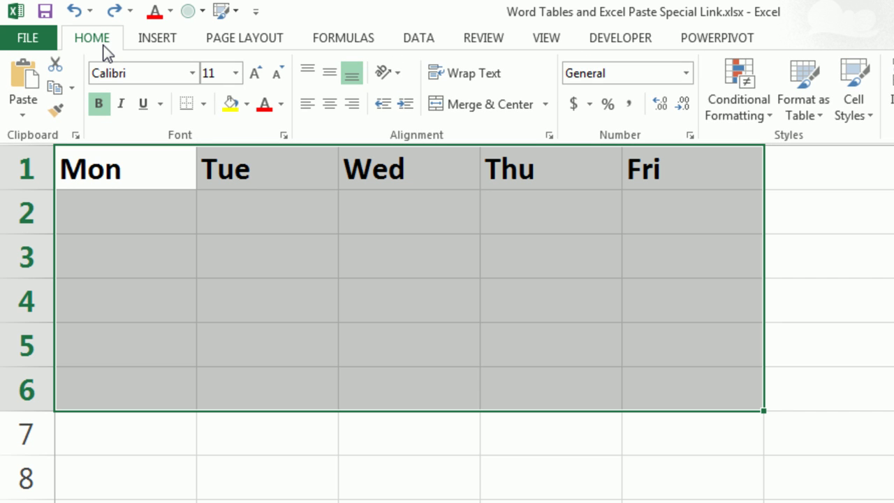
left_click(204, 105)
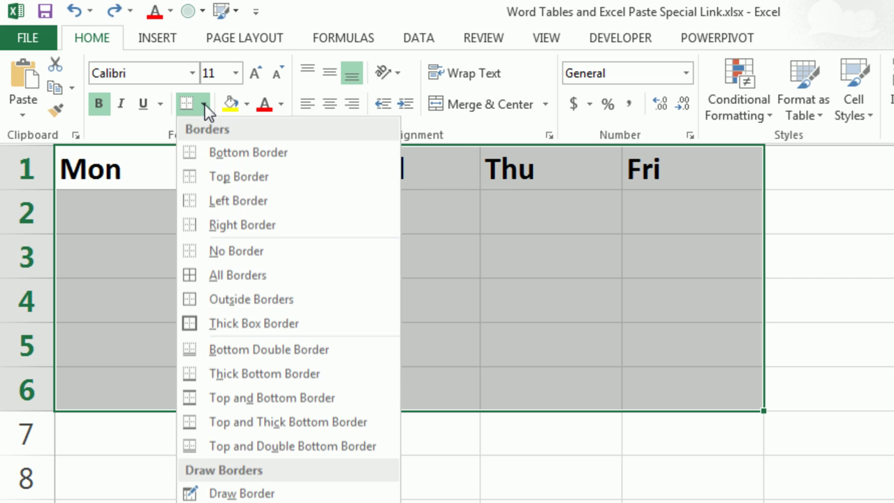
left_click(193, 276)
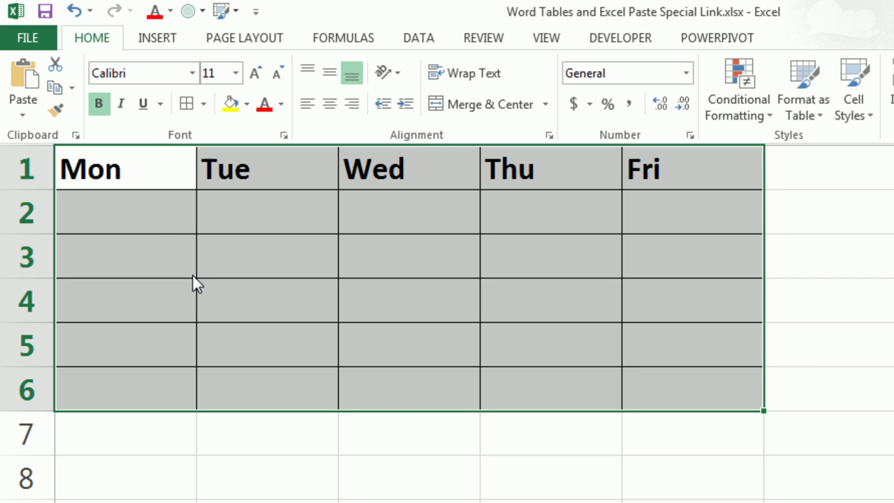
key("ctrl+F1")
Enter Thing 1 in A2, fill Thing 1–Thing 3 down column A, then across to column E
left_click(150, 217)
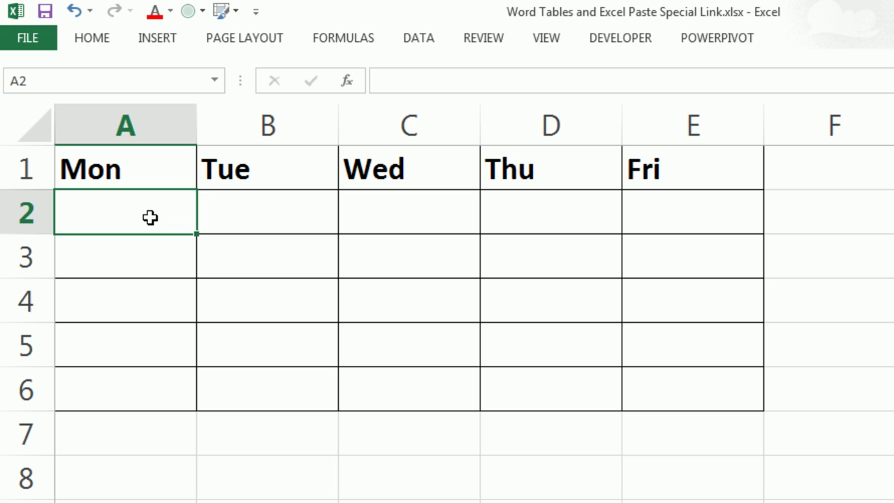
type("Thing ")
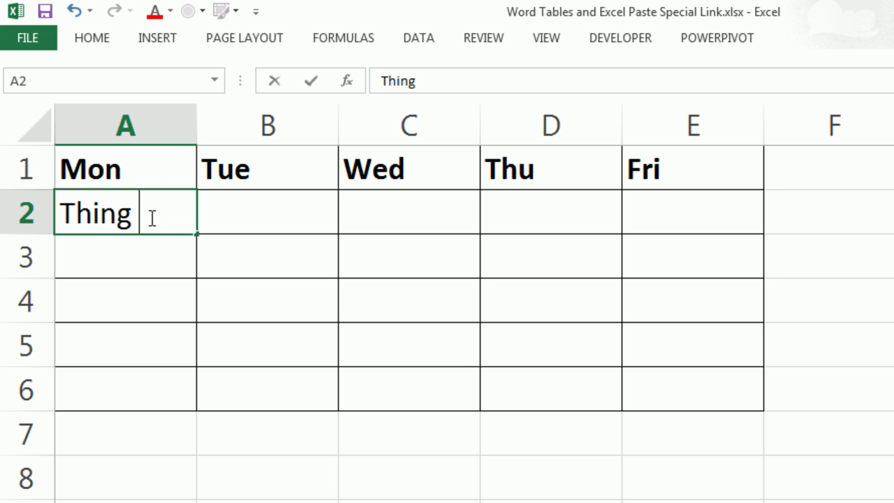
type("1")
key("ctrl+Return")
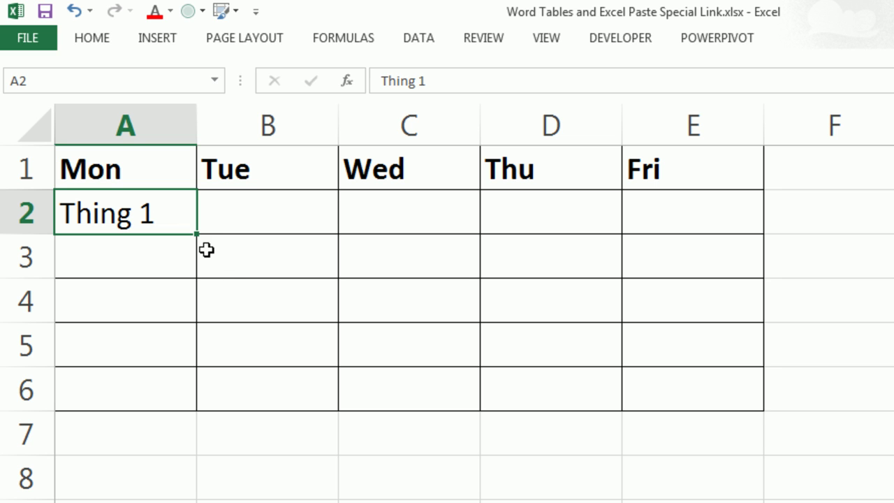
left_click_drag(197, 235, 203, 329)
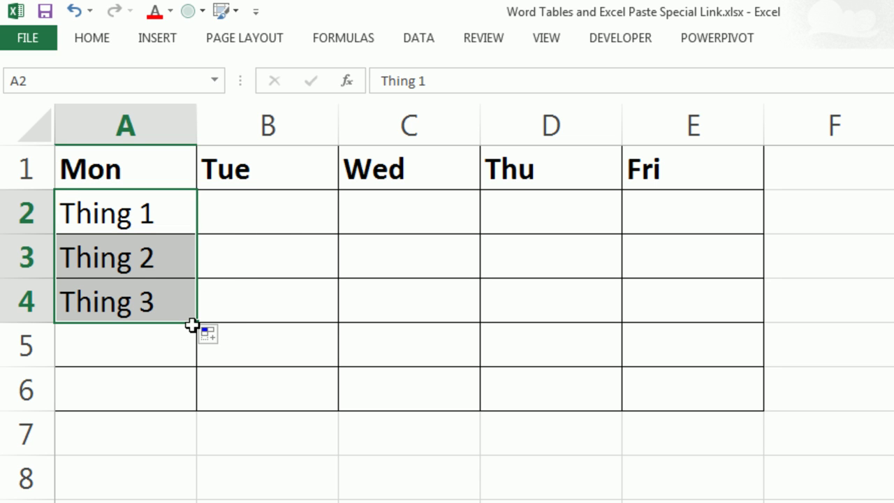
left_click_drag(198, 322, 715, 324)
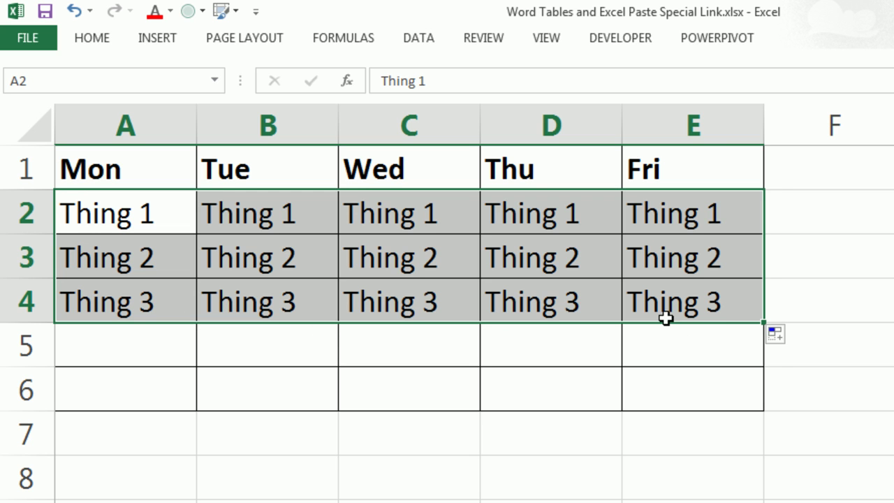
left_click(429, 378)
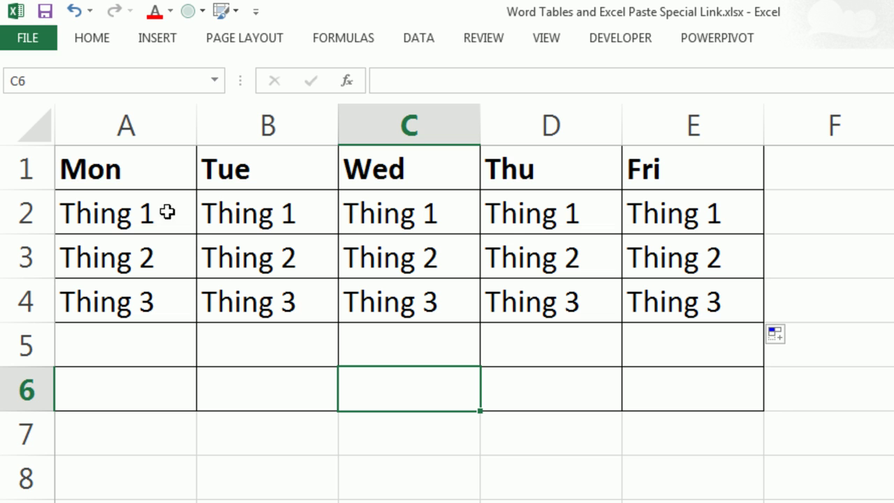
Shade the Mon–Fri header row A1:E1 with a tan fill color
left_click_drag(90, 167, 666, 162)
left_click(111, 42)
left_click(247, 105)
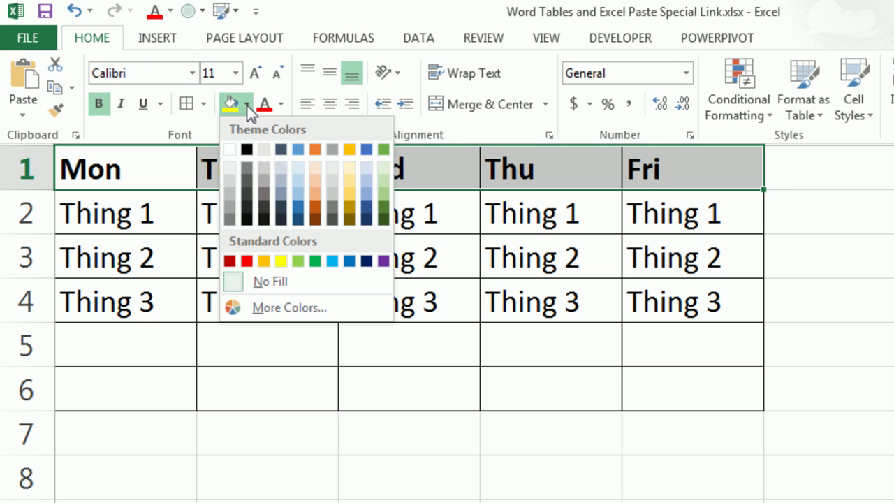
left_click(349, 172)
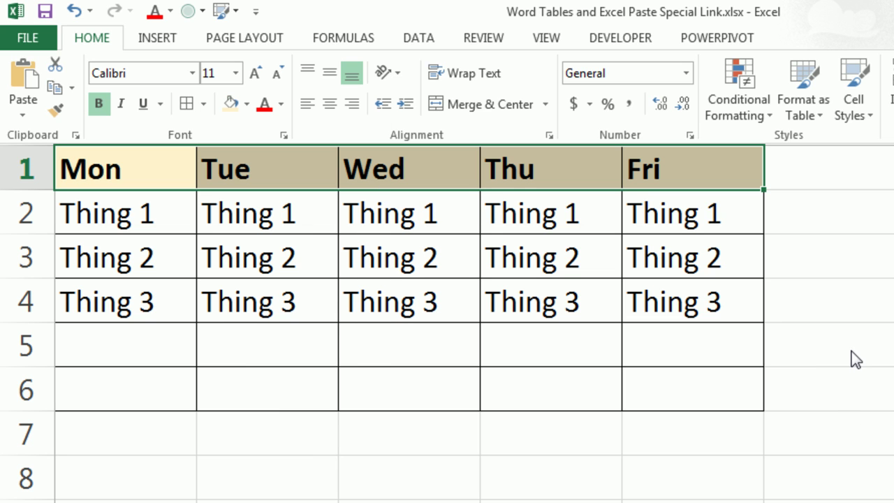
key("Escape")
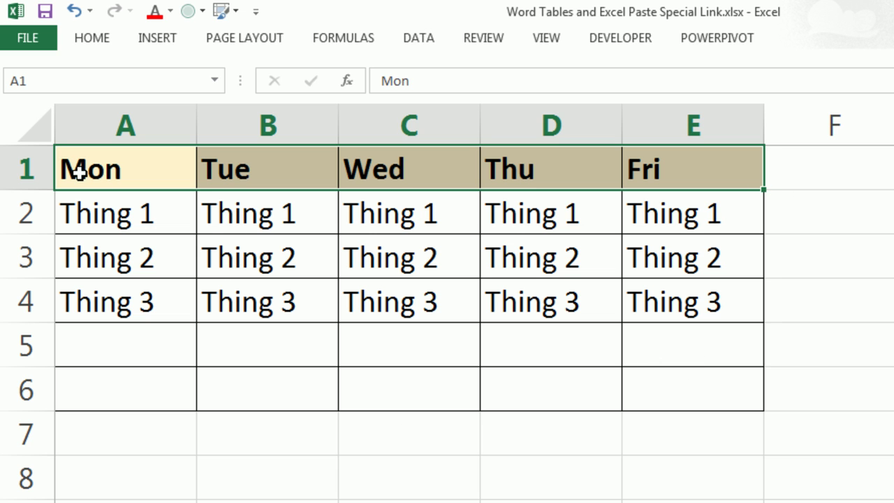
Copy the whole weekday table A1:E6
left_click(110, 171)
left_click_drag(109, 170, 657, 388)
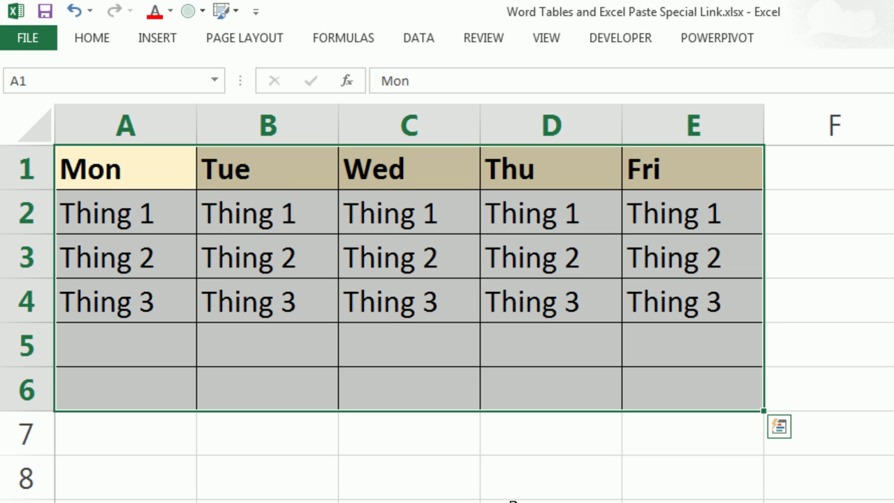
key("ctrl+c")
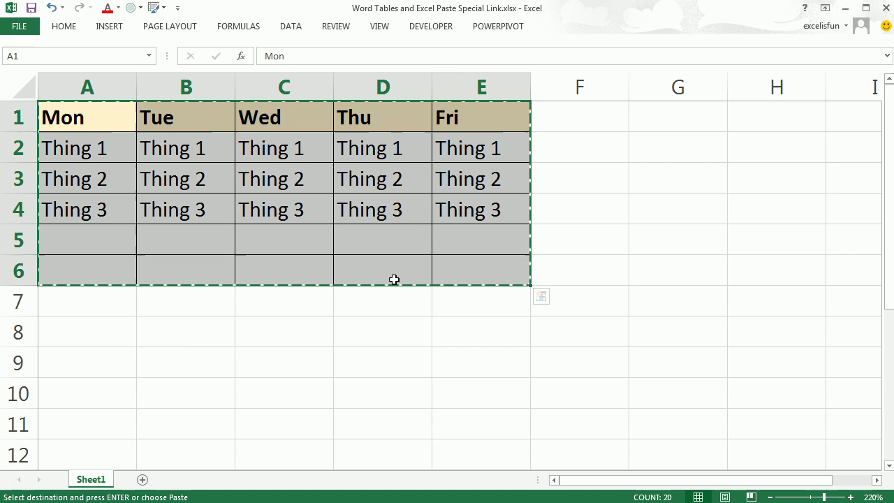
Add a blank line below the penguin table in Word, undoing a trial plain paste
key("alt+Tab")
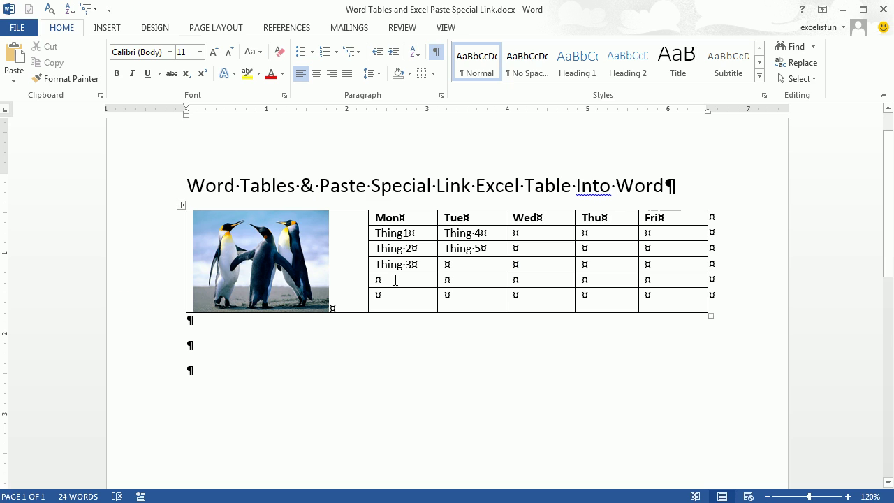
left_click(223, 344)
key("Return")
key("ctrl+v")
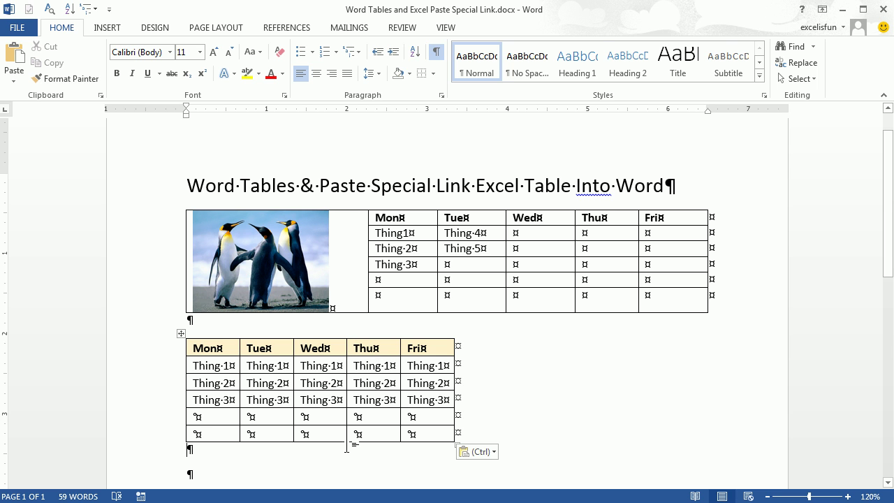
key("ctrl+z")
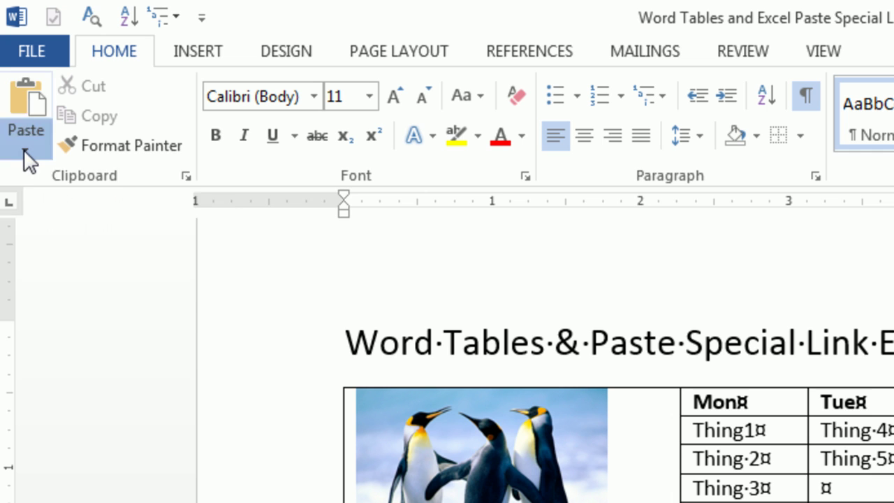
Use Paste Special with Paste link as a Microsoft Excel Worksheet Object below the penguin table
left_click(26, 152)
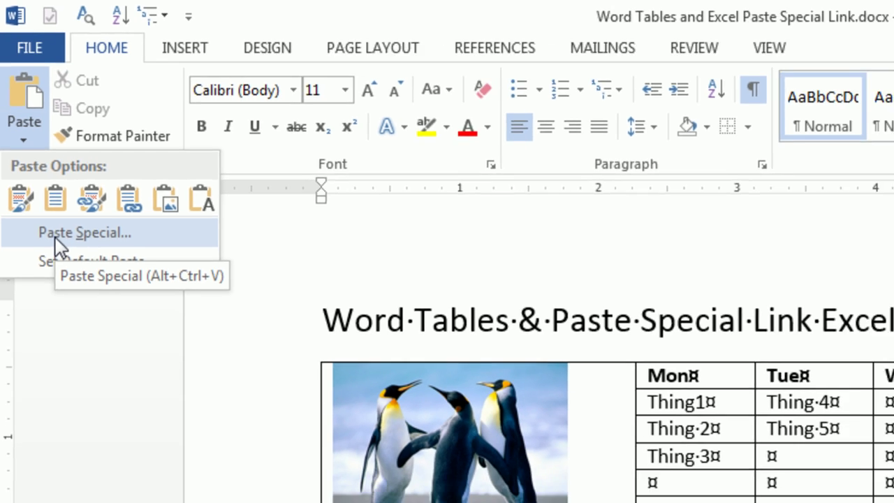
left_click(58, 250)
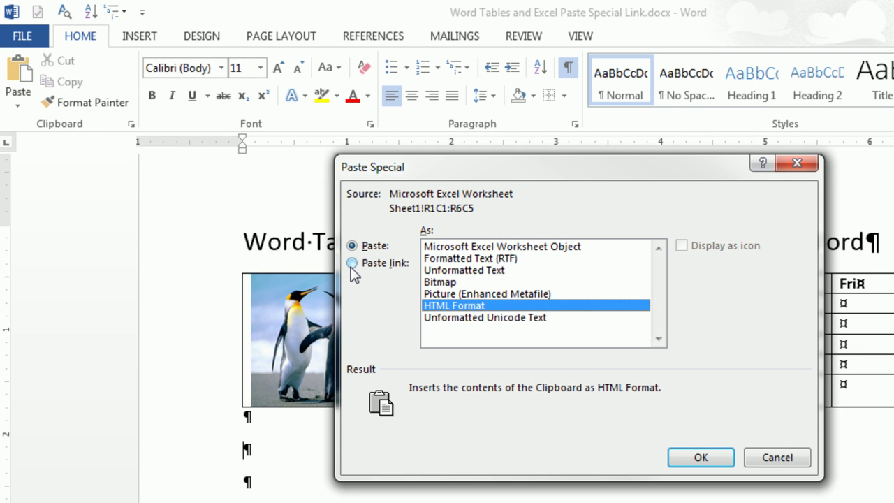
left_click(351, 263)
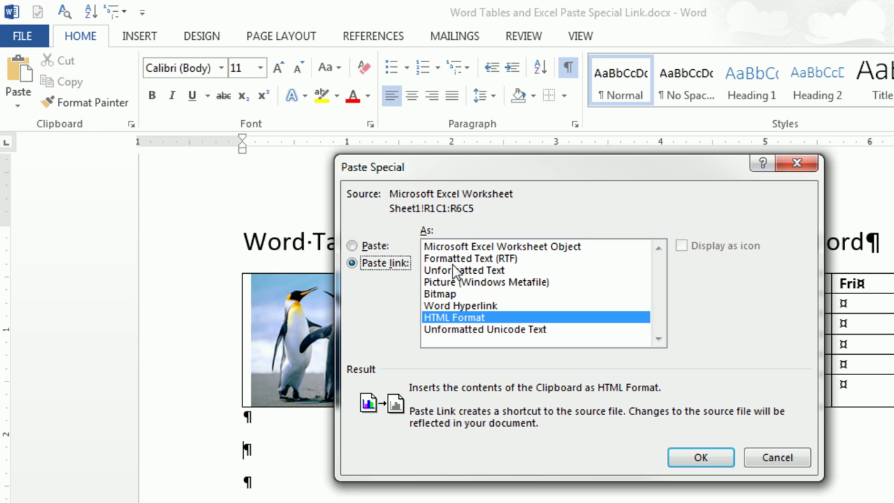
left_click(438, 248)
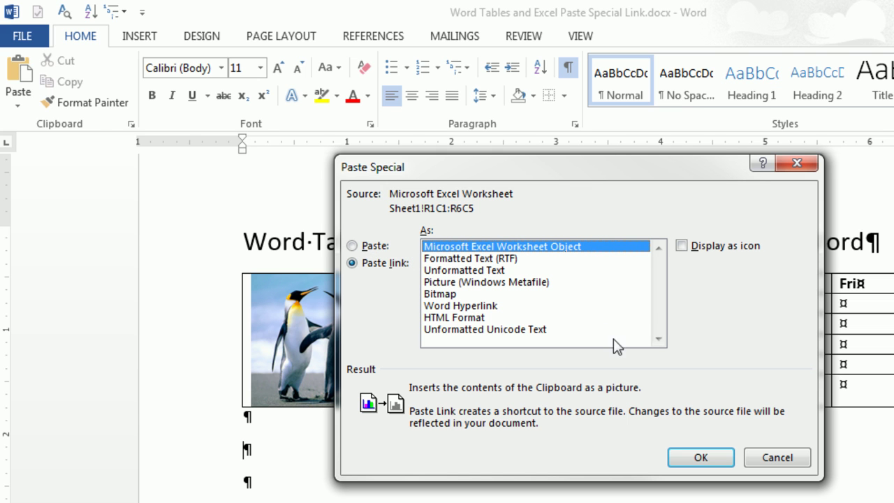
left_click(700, 457)
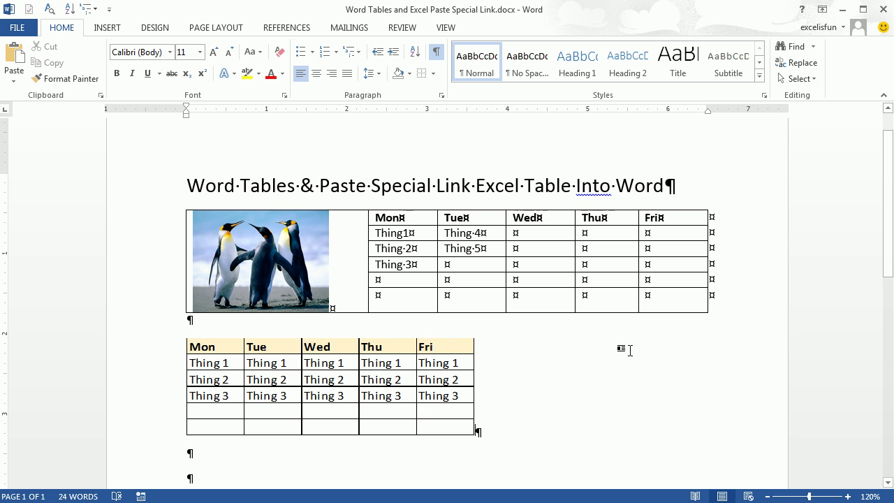
scroll(629, 349, "down", 2)
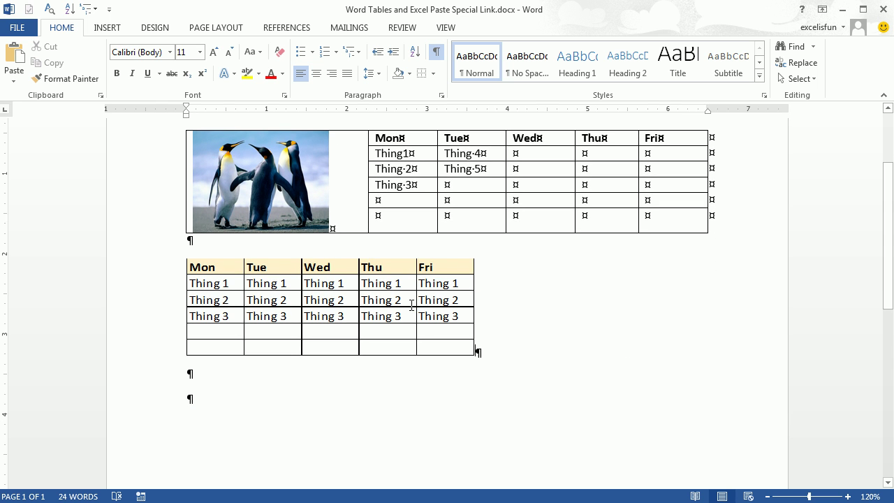
Fill Thing 4 and Thing 5 down the Wed column and check Word's linked table
key("alt+Tab")
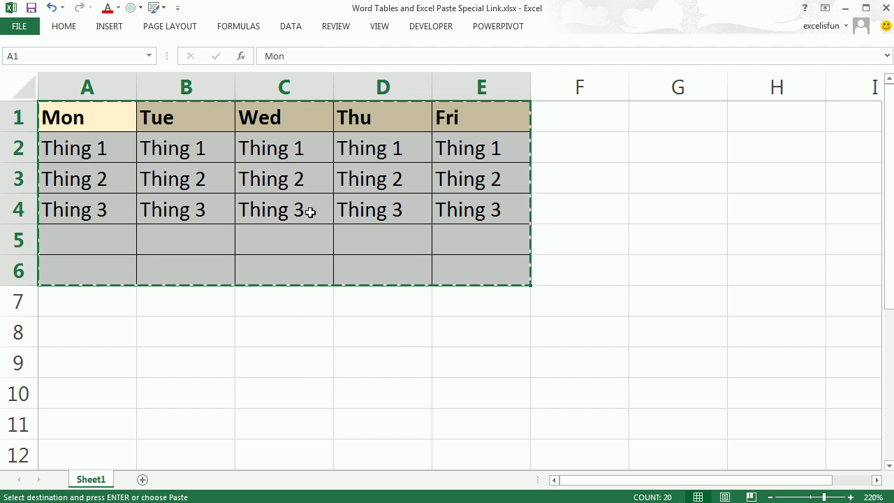
left_click(310, 212)
left_click_drag(333, 225, 332, 275)
key("alt+Tab")
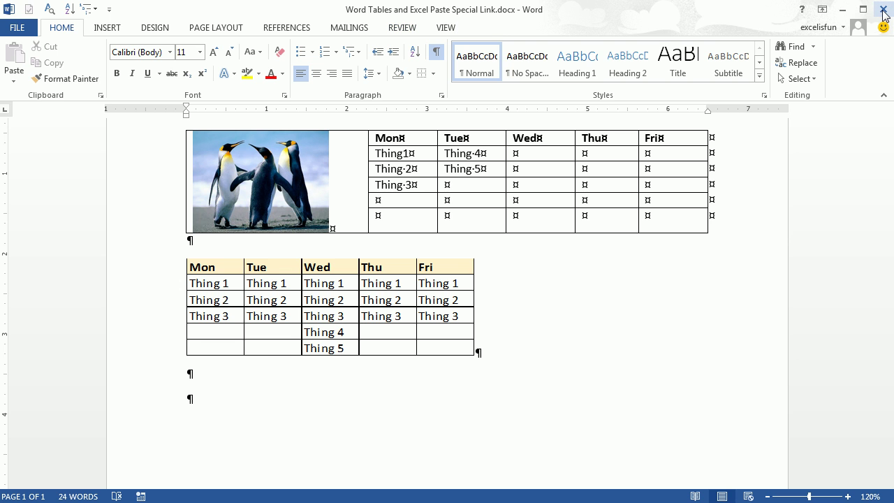
key("alt+Tab")
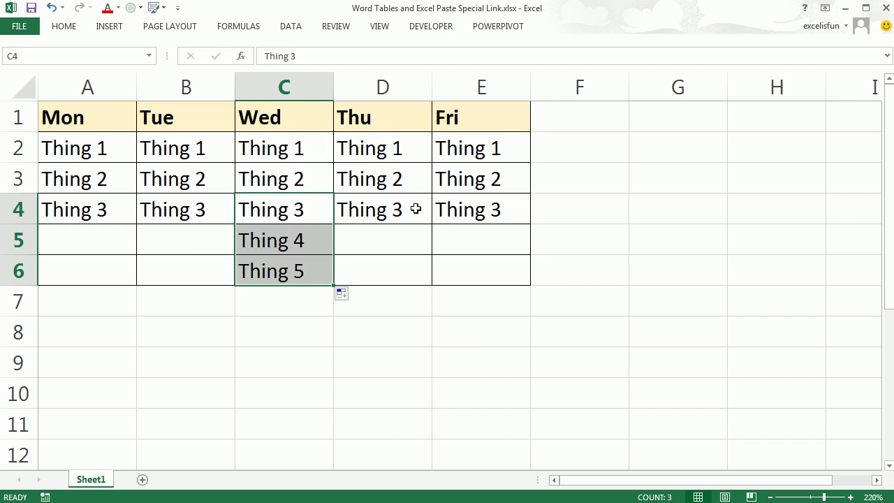
Fill Thing 4 and Thing 5 into the Thu and Fri columns, undoing a mistaken Thing 3 fill
left_click_drag(388, 210, 493, 208)
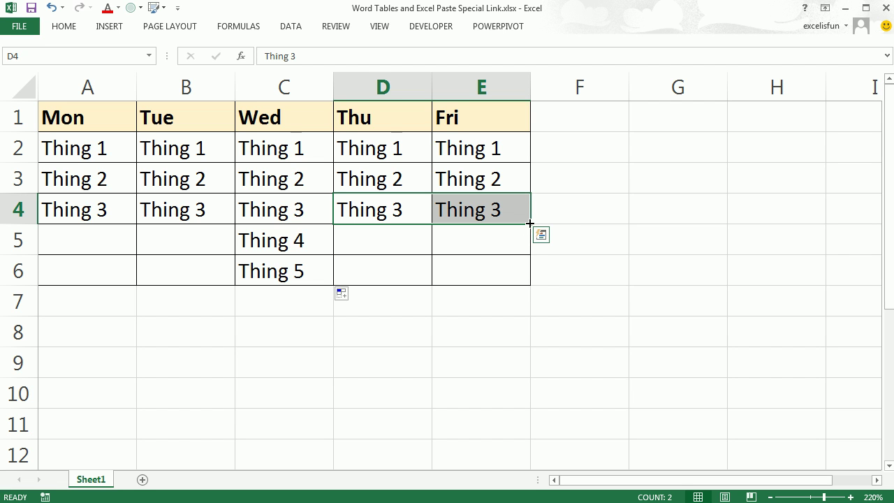
left_click_drag(530, 223, 528, 285)
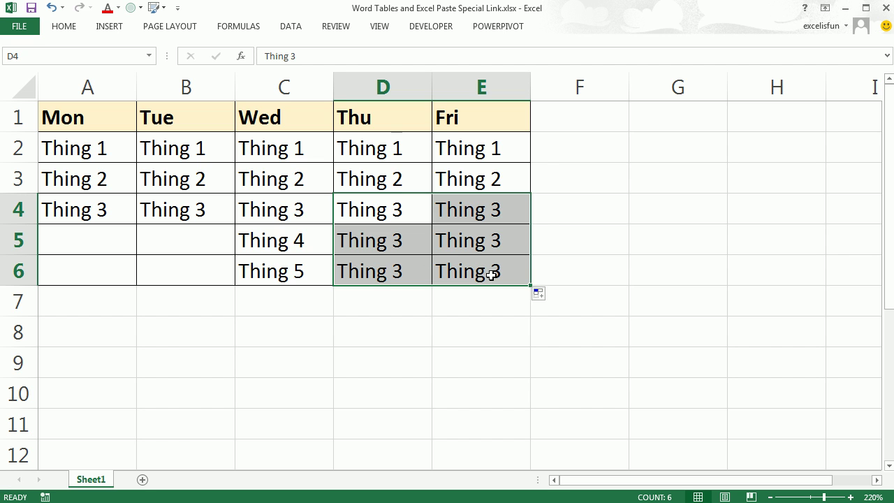
key("ctrl+z")
left_click(423, 220)
left_click_drag(433, 224, 434, 283)
left_click(503, 209)
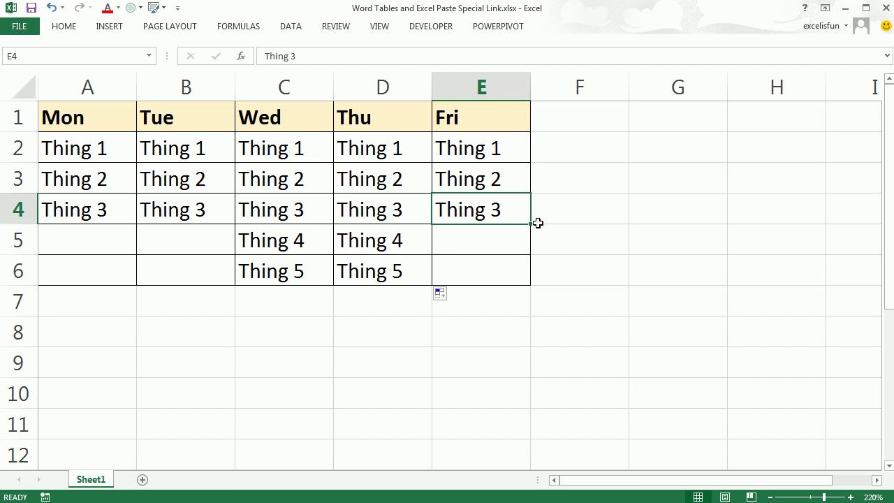
left_click_drag(530, 225, 522, 281)
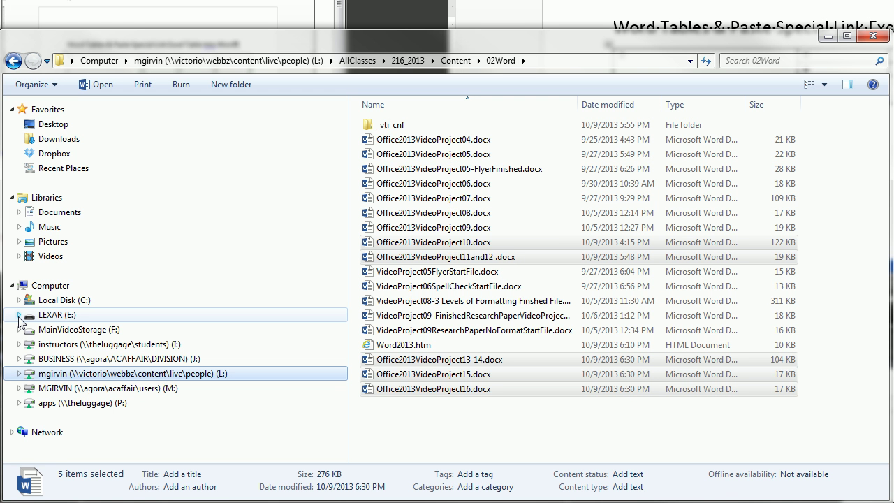
Expand LEXAR (E:) > Highline > 01Fall2013 > Bsun216 > 01ClassNotes to show the 02Word folder
left_click(19, 315)
left_click(26, 329)
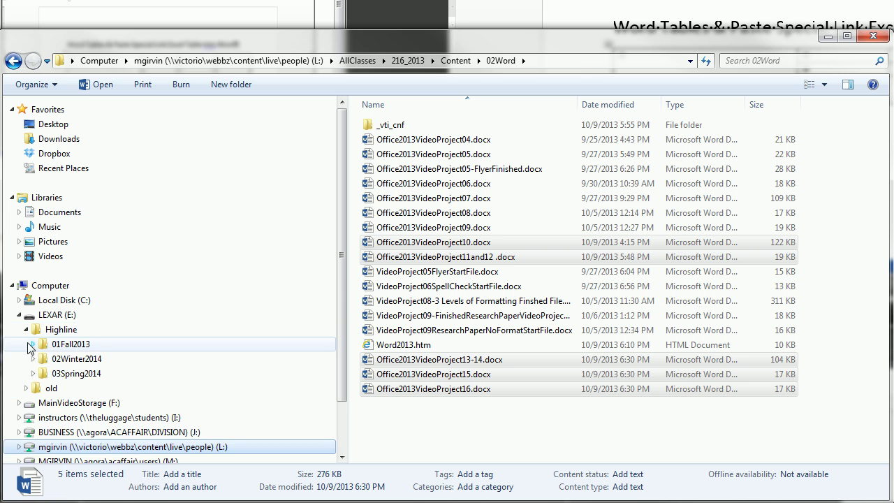
left_click(32, 344)
left_click(40, 359)
left_click(47, 373)
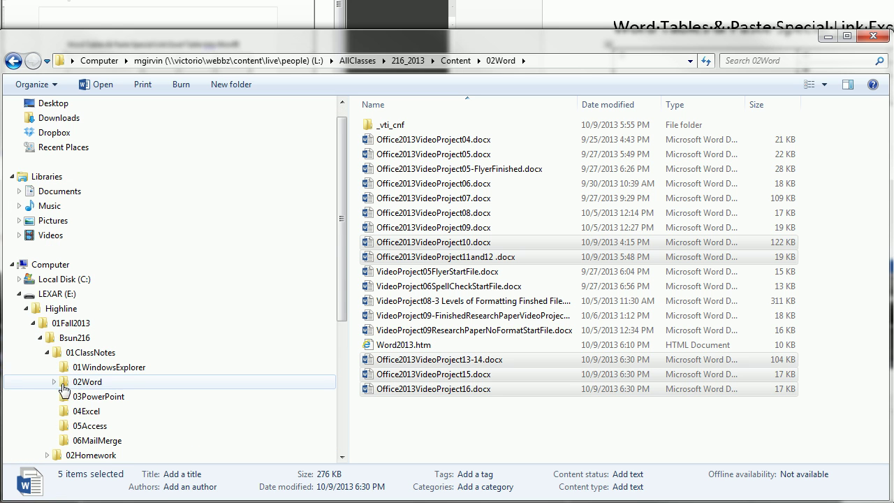
left_click(87, 383)
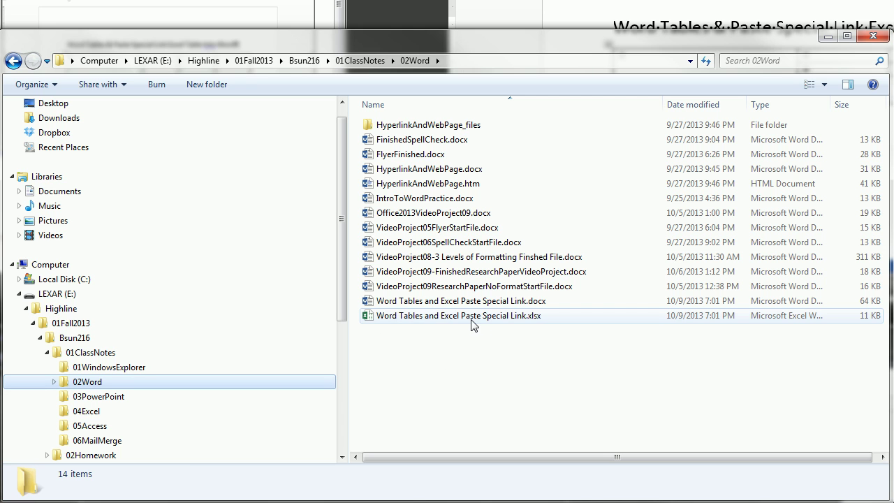
Open the Word document with its links updated, then close Word
left_click(421, 312)
left_click(405, 303)
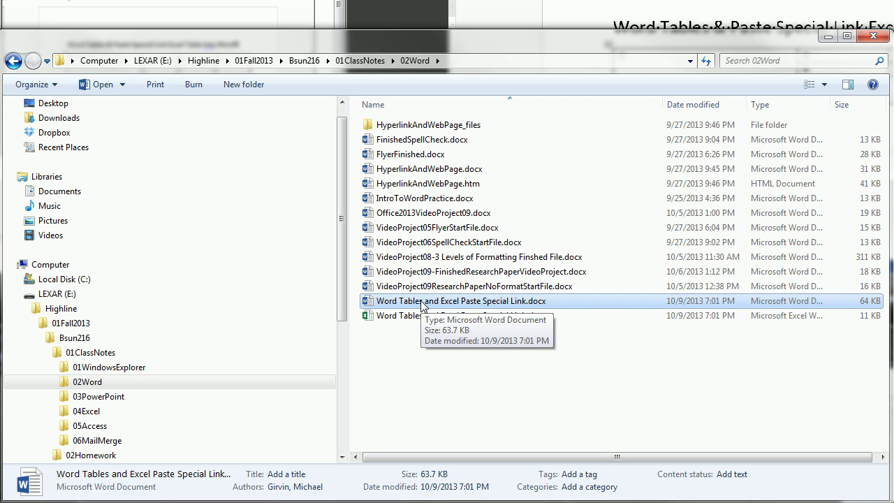
double_click(421, 303)
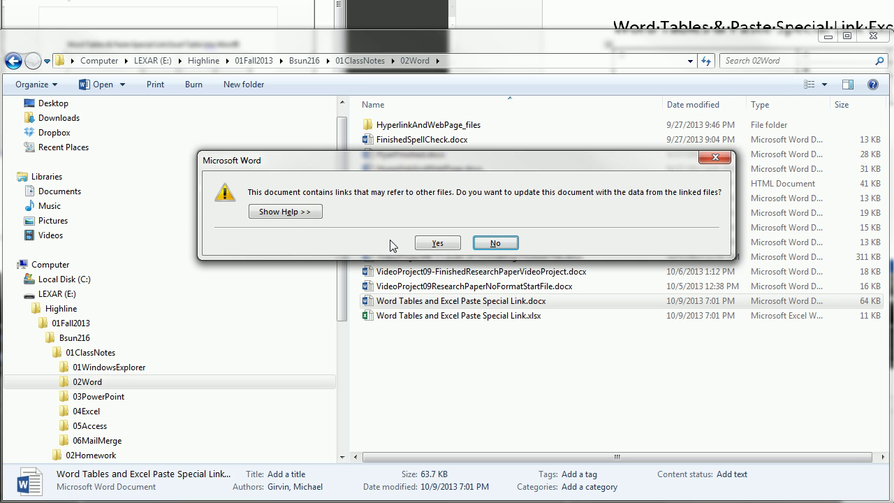
left_click(451, 246)
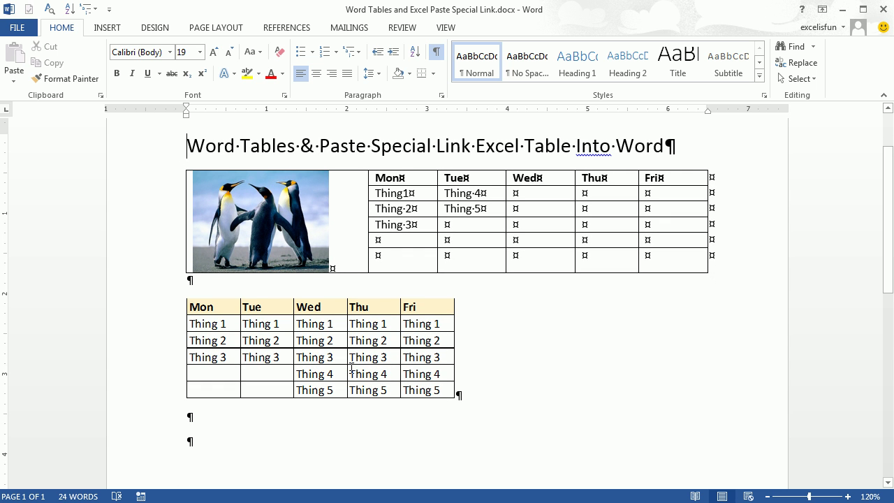
left_click(884, 10)
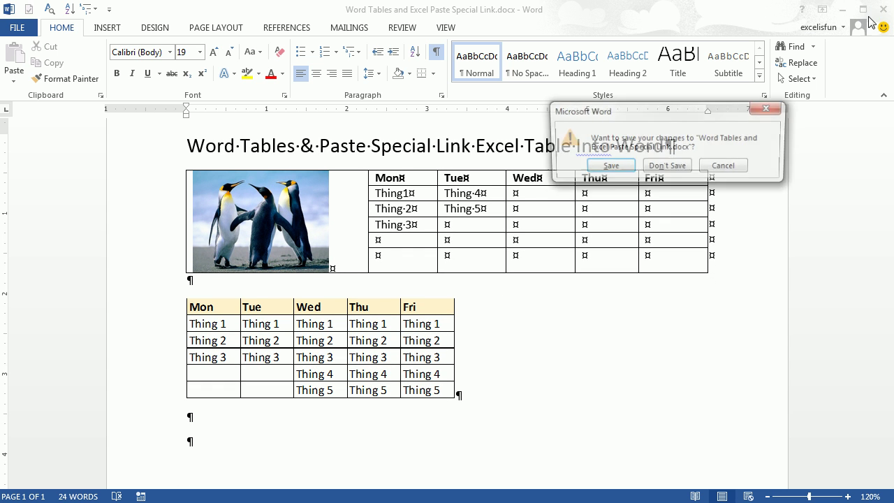
Save the Word document, then enter Thing 17 in cell A5 of the Excel workbook
left_click(619, 168)
double_click(446, 315)
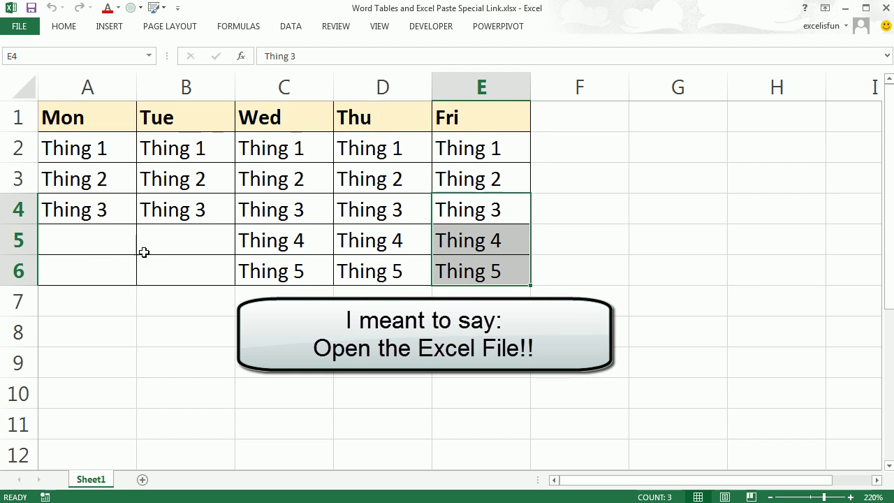
left_click(80, 245)
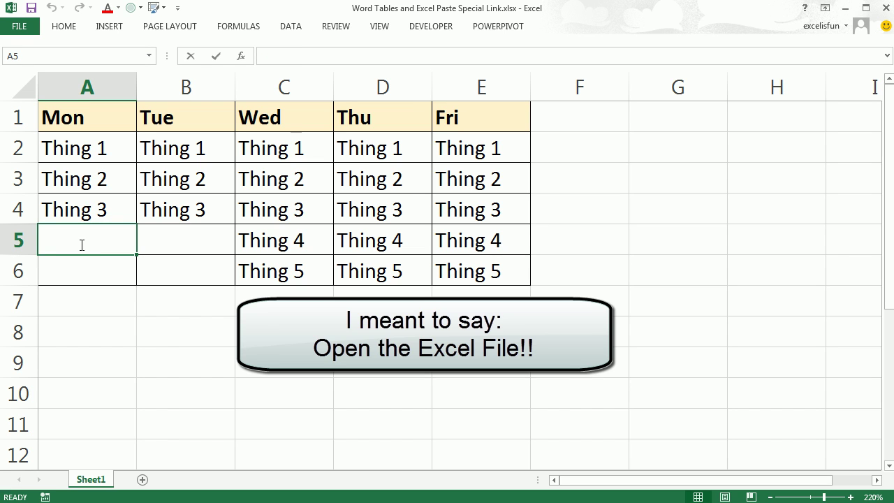
type("Thing 17")
key("Return")
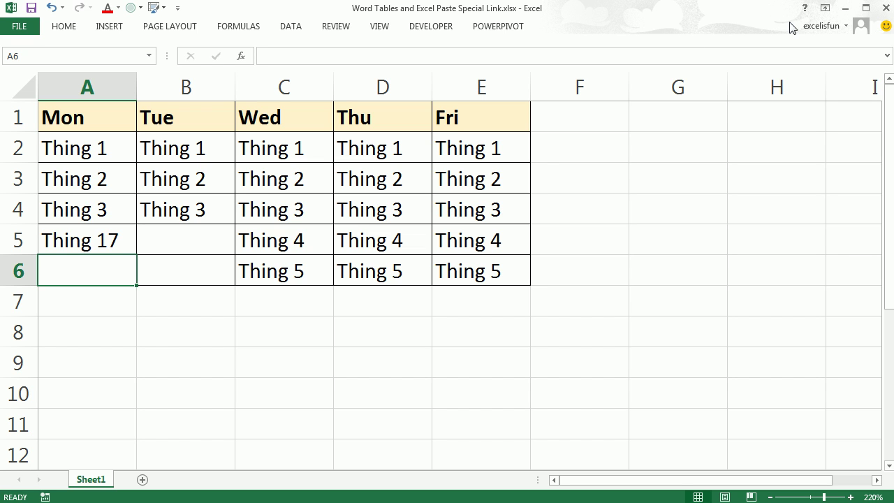
Close Excel and reopen the Word document with links updated to show Thing 17
left_click(887, 13)
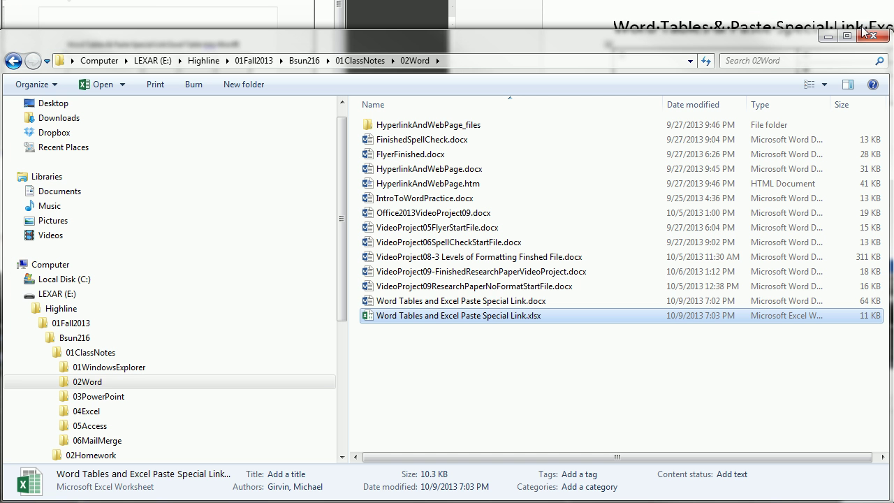
double_click(405, 301)
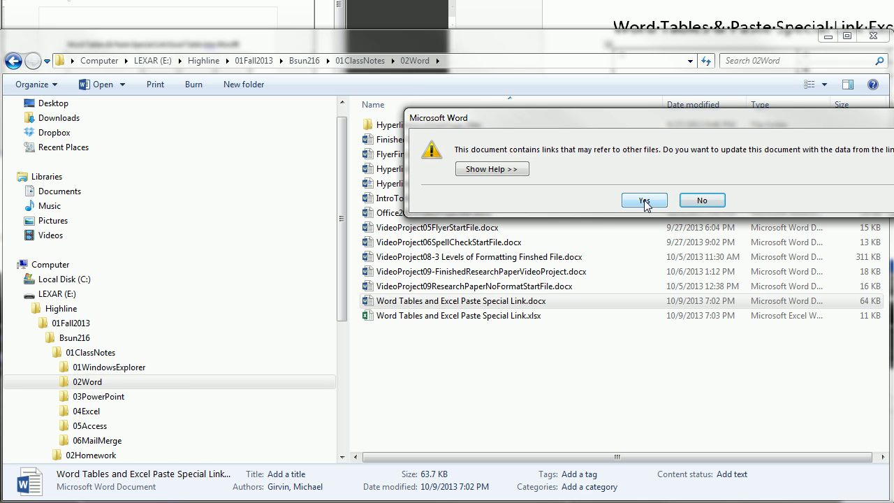
left_click(644, 201)
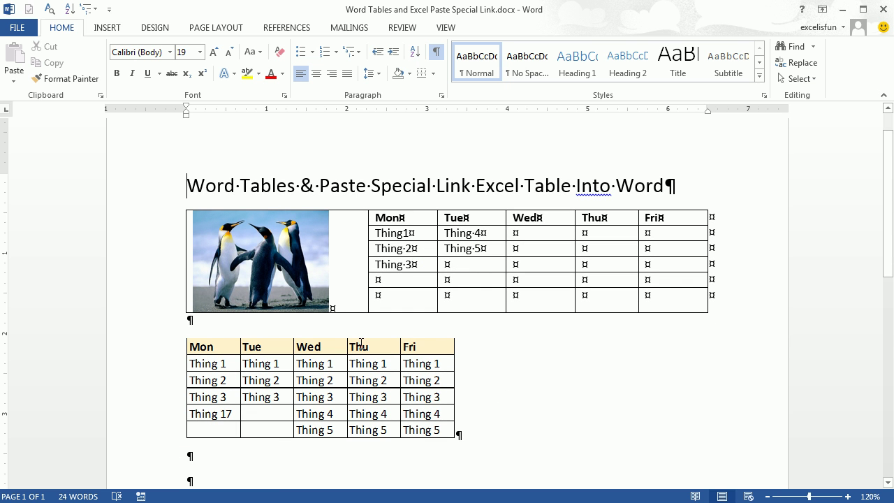
key("alt+s")
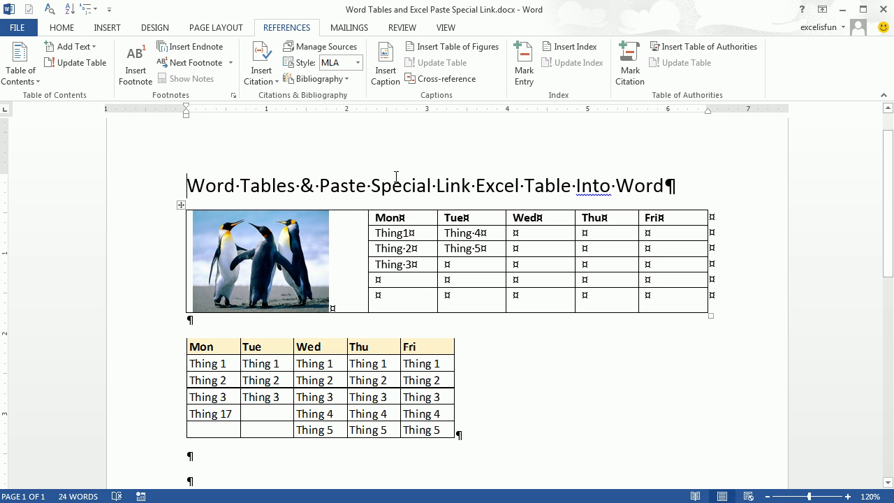
left_click(21, 31)
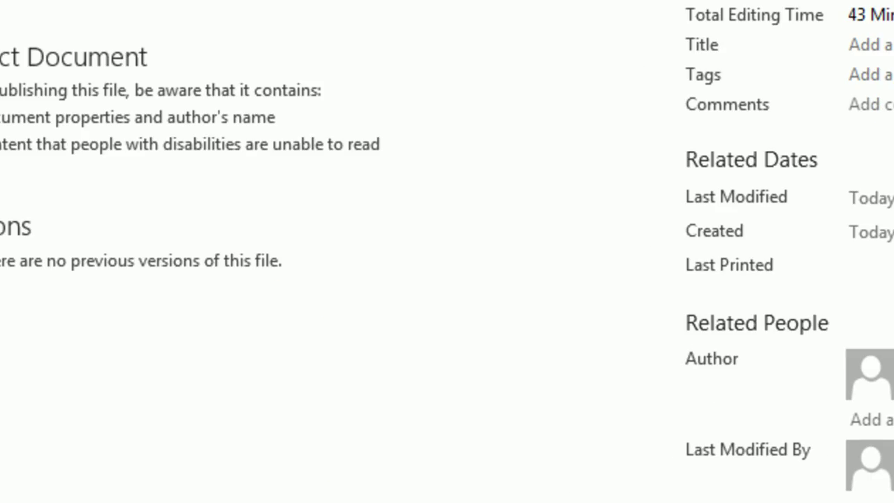
left_click(352, 325)
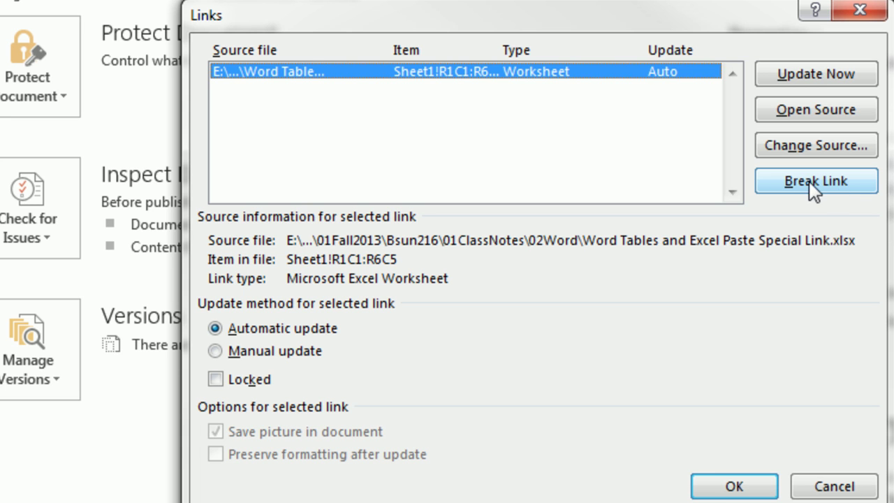
left_click(732, 489)
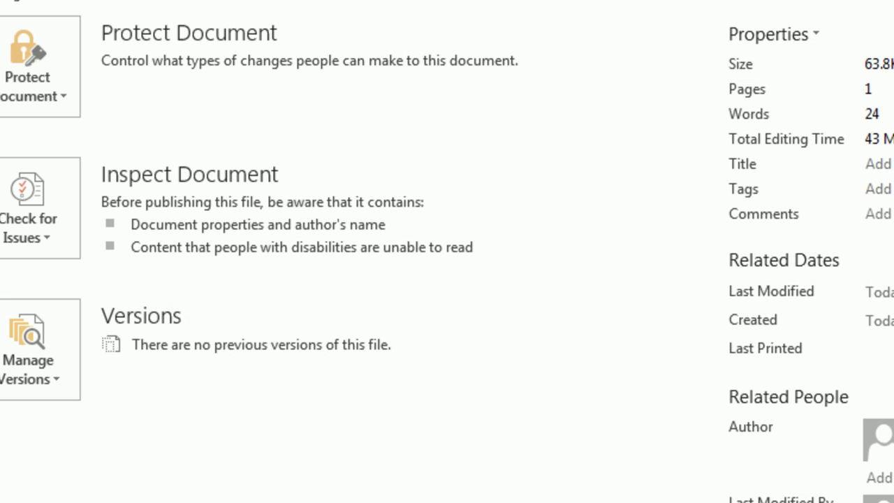
key("Escape")
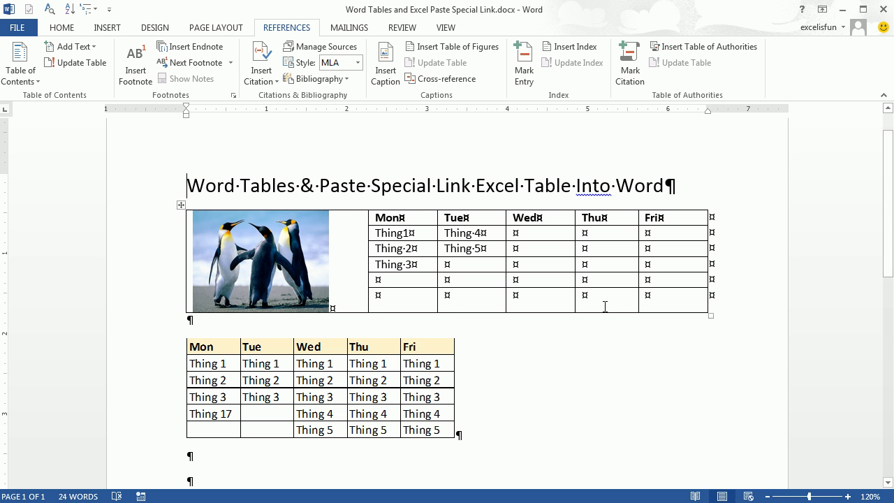
key("alt+Tab")
key("Tab")
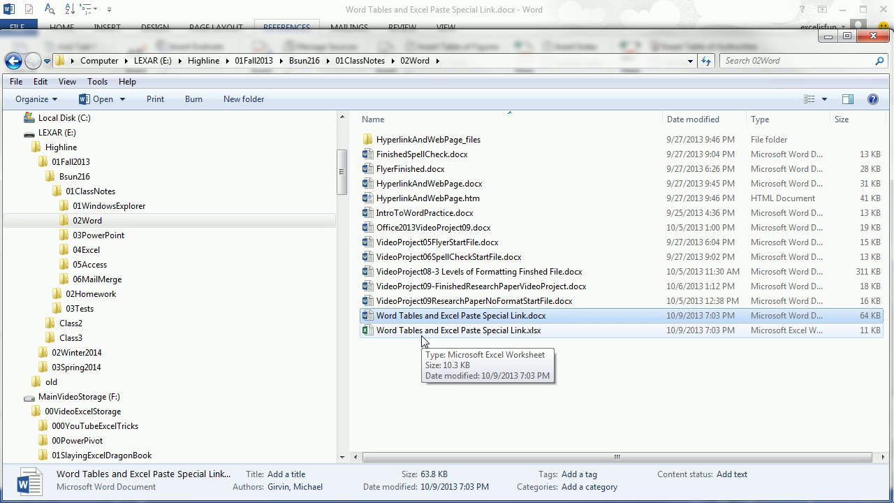
key("alt+Tab")
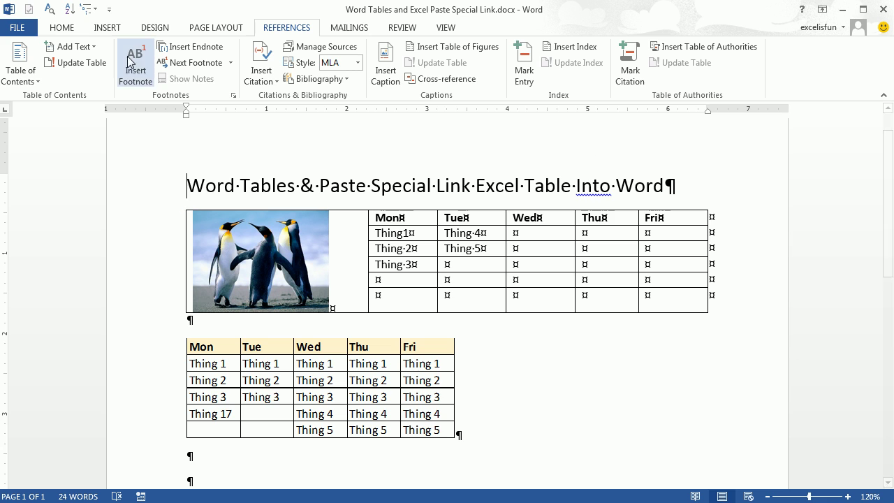
left_click(18, 27)
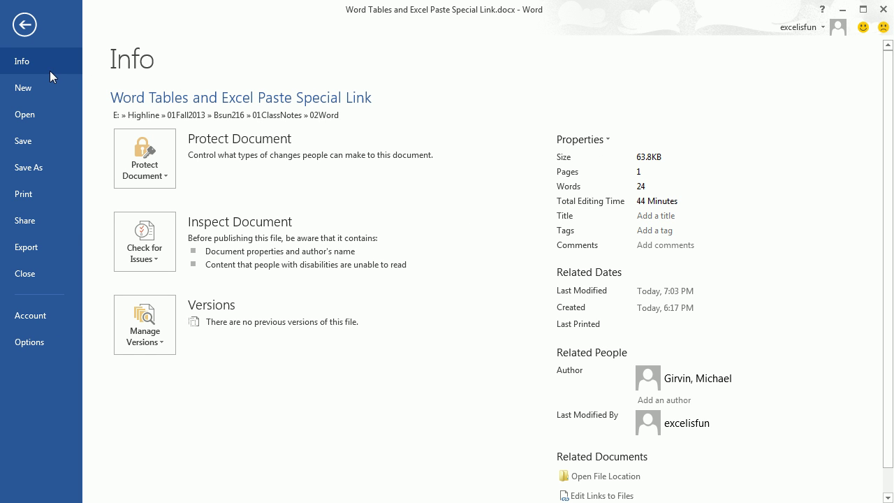
left_click(620, 494)
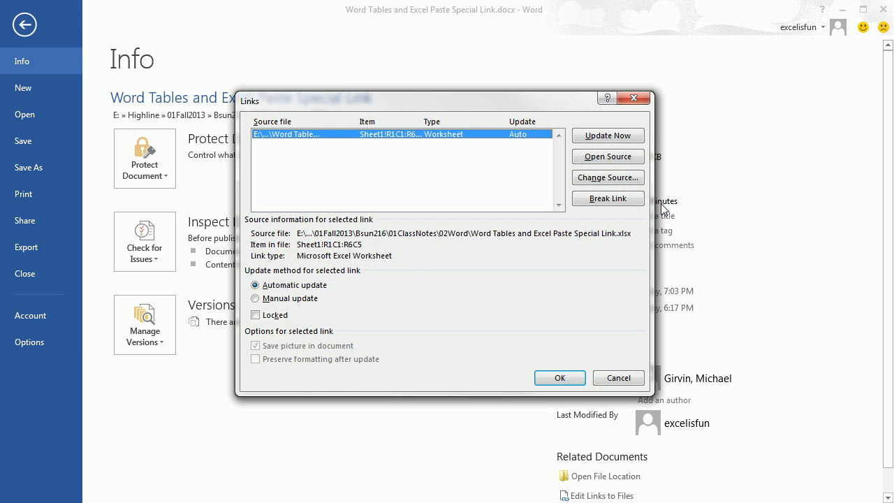
left_click(600, 182)
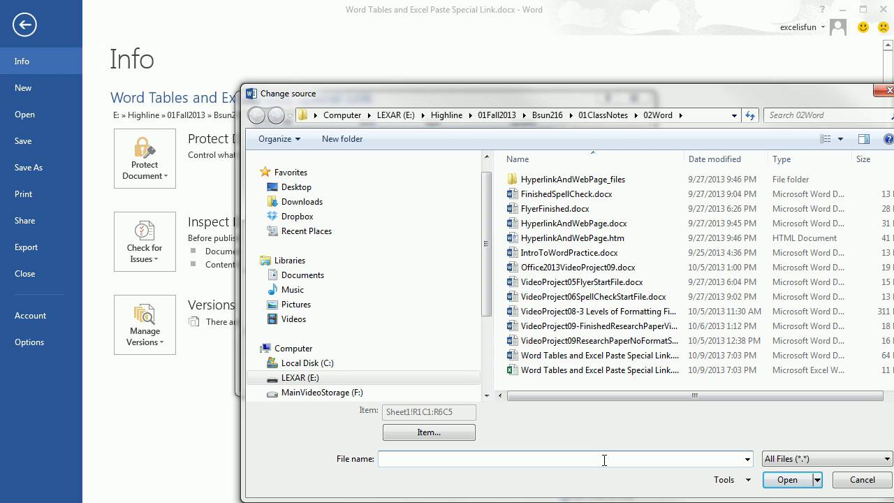
left_click(787, 479)
key("Return")
key("Escape")
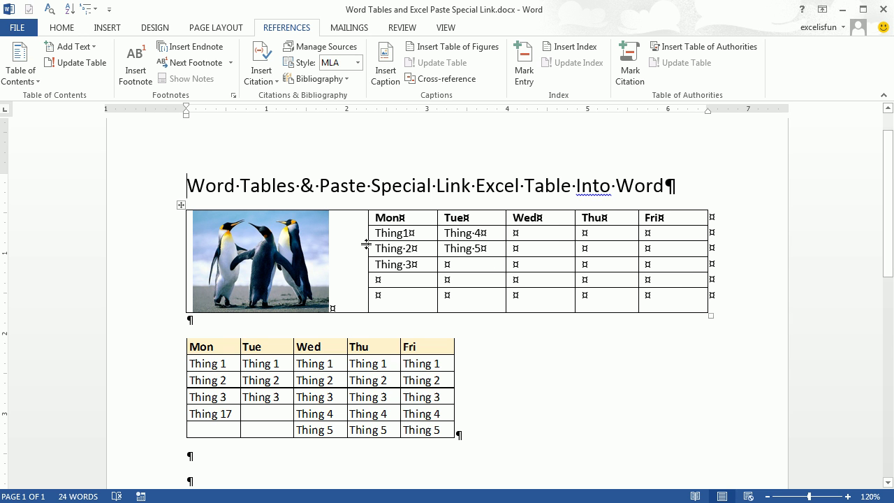
left_click(180, 205)
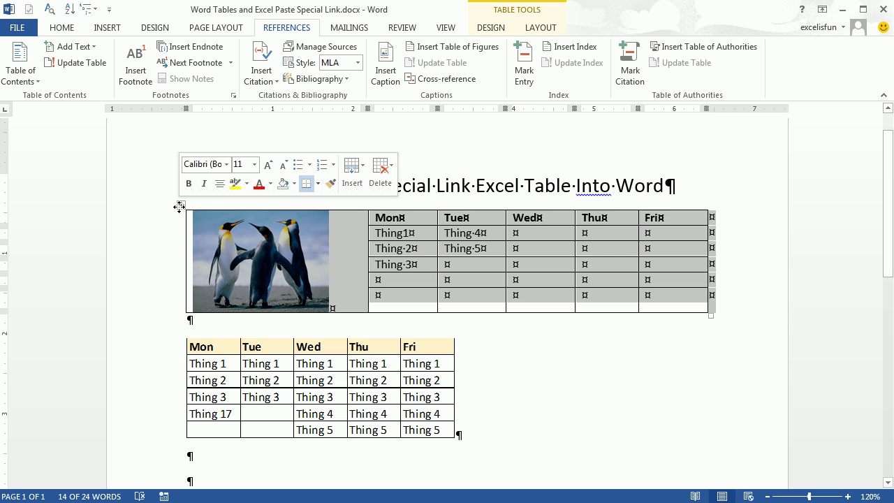
left_click(317, 395)
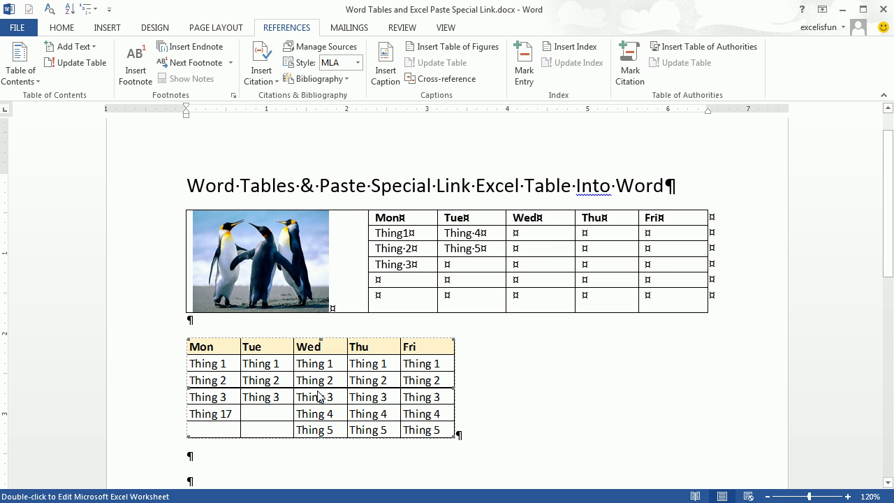